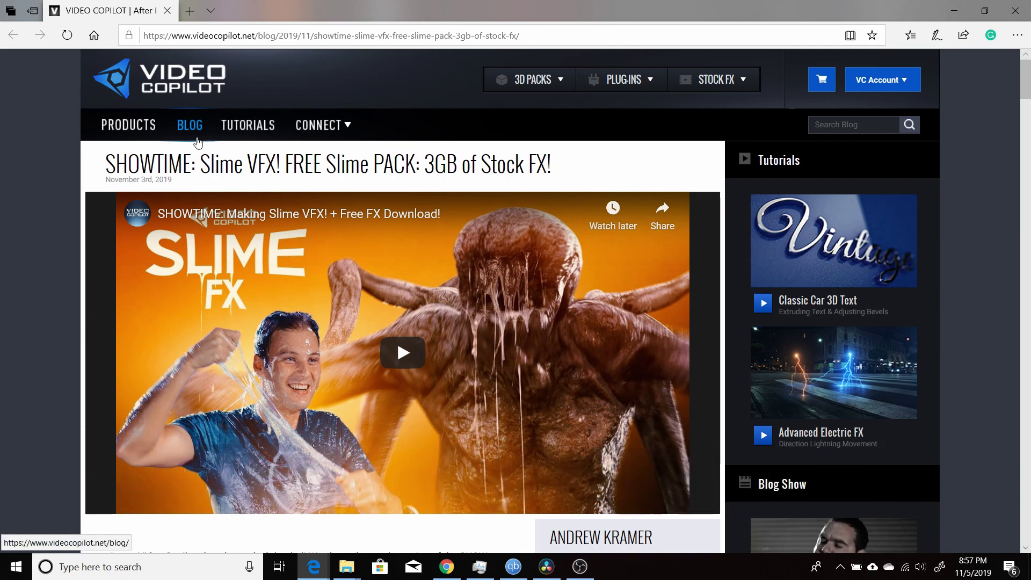
scroll(207, 233, down, 2)
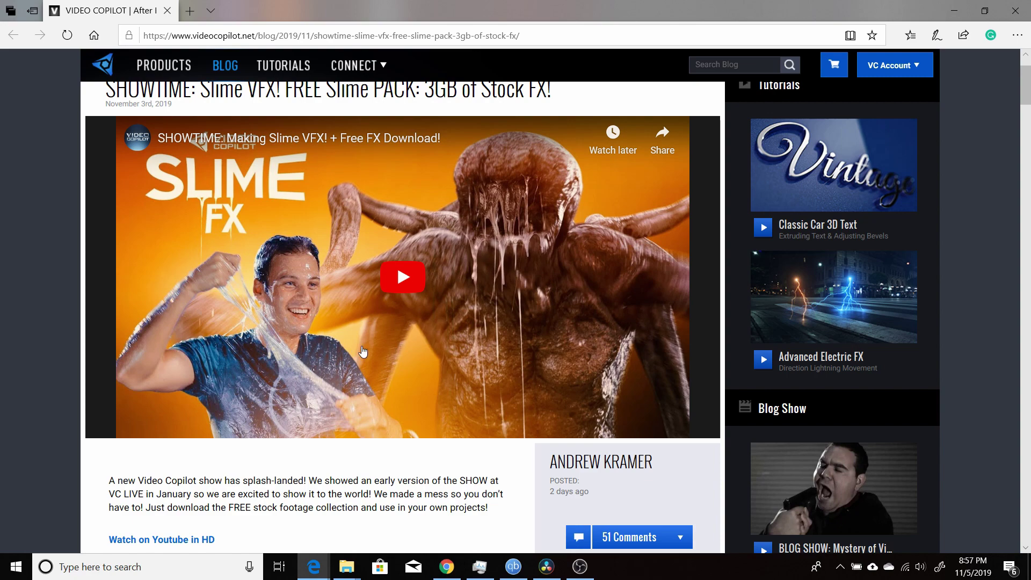
scroll(119, 331, down, 3)
scroll(119, 330, down, 2)
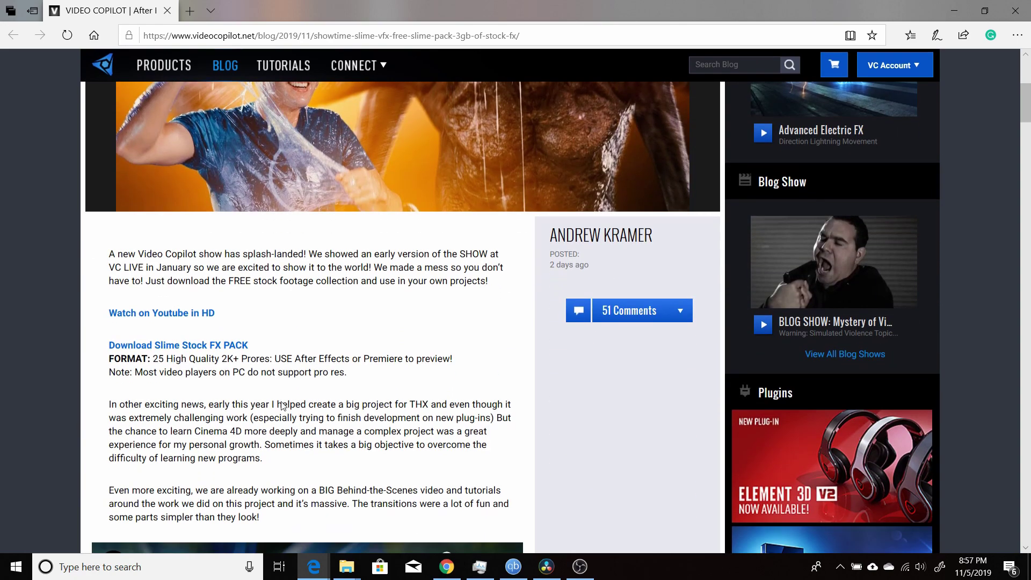
right_click(181, 352)
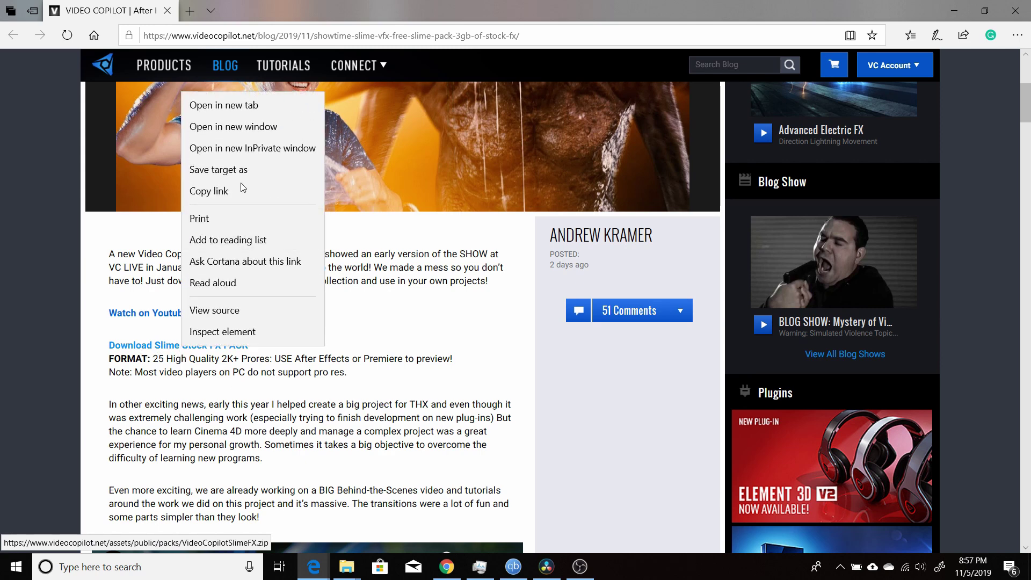
click(226, 170)
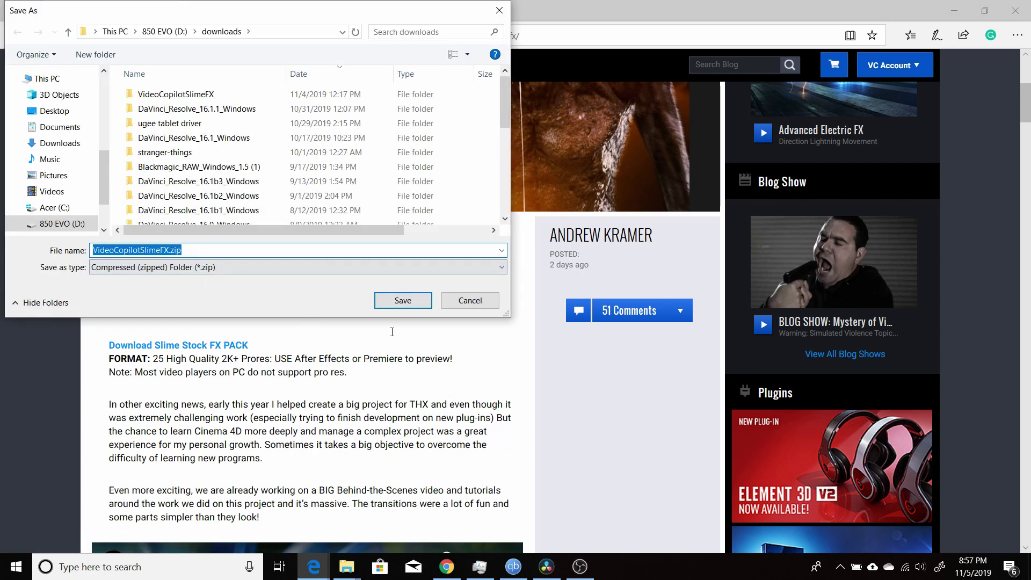
click(466, 302)
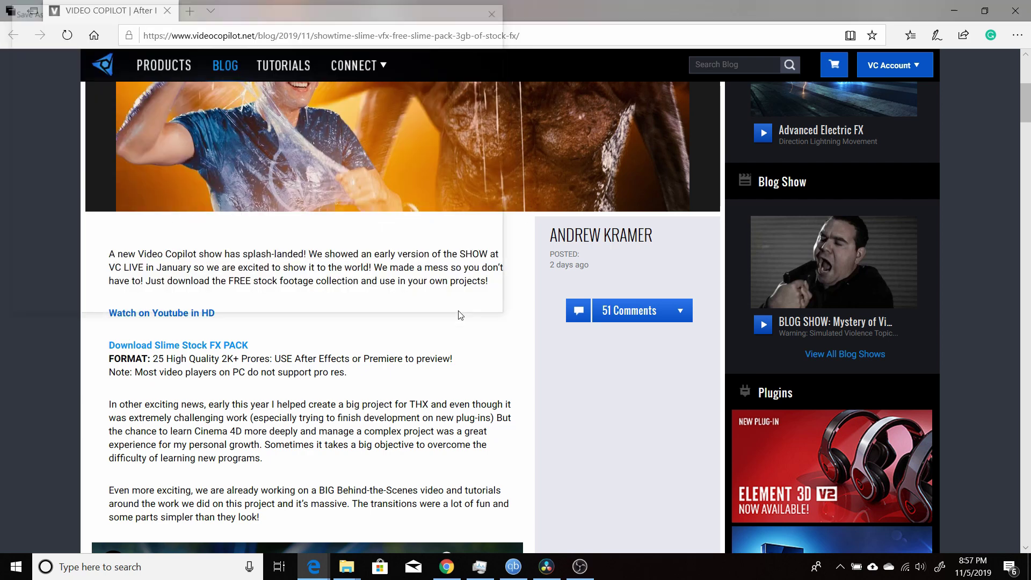
Step: In the pack's folder window, open Video Copilot Slime FX and look inside Still_Slime_FX
key(alt+Tab)
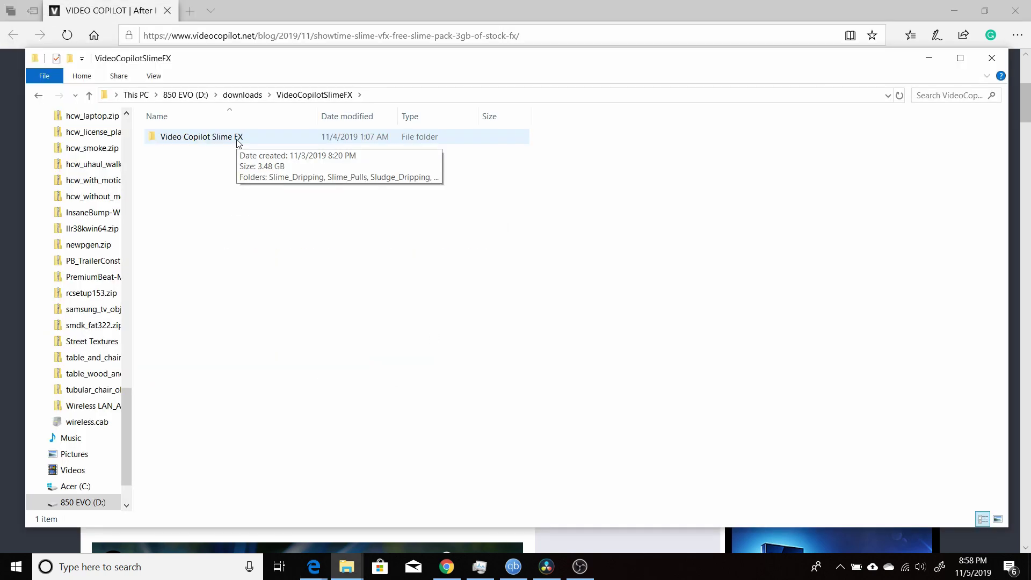
double_click(238, 141)
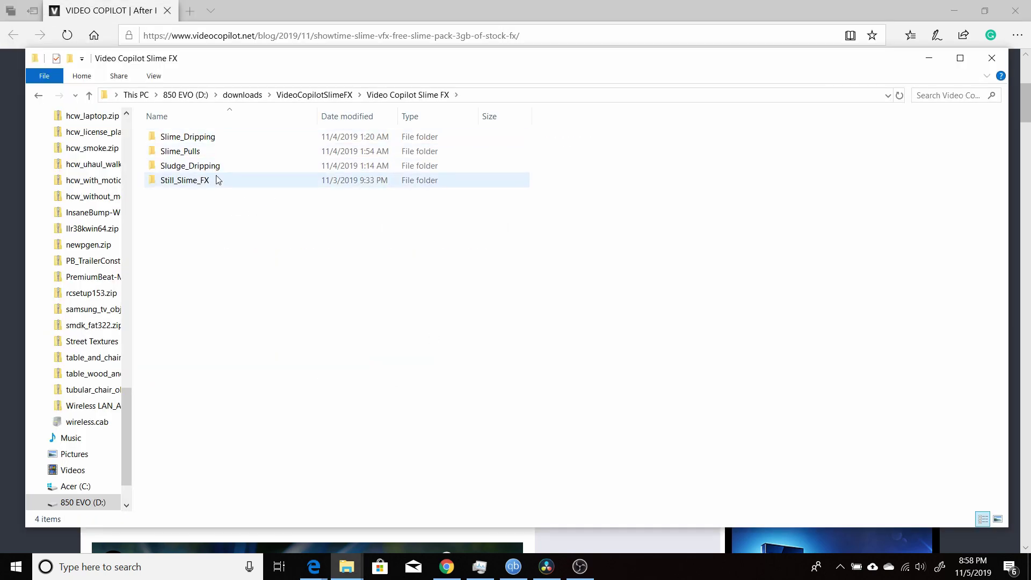
double_click(187, 183)
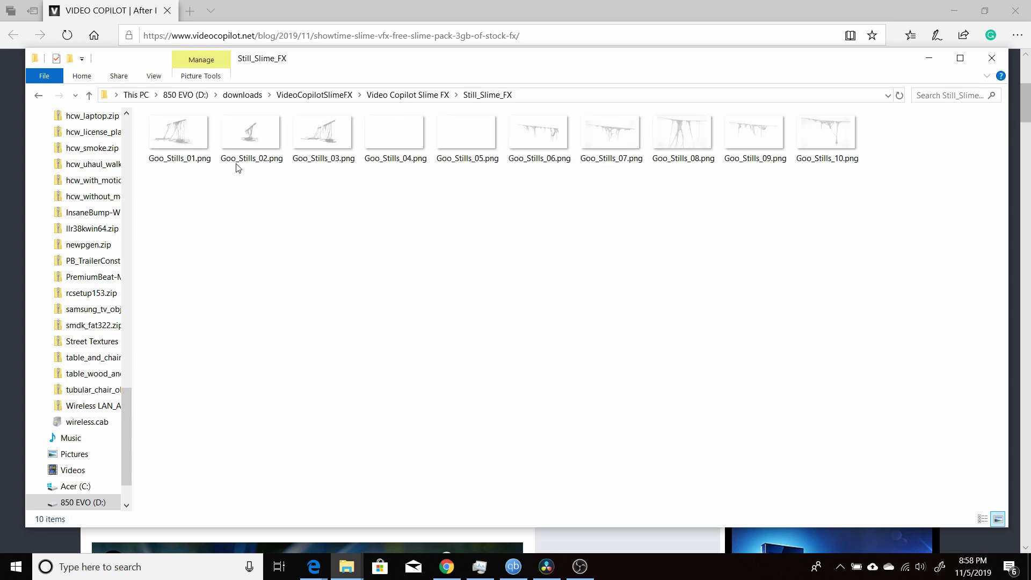
click(372, 96)
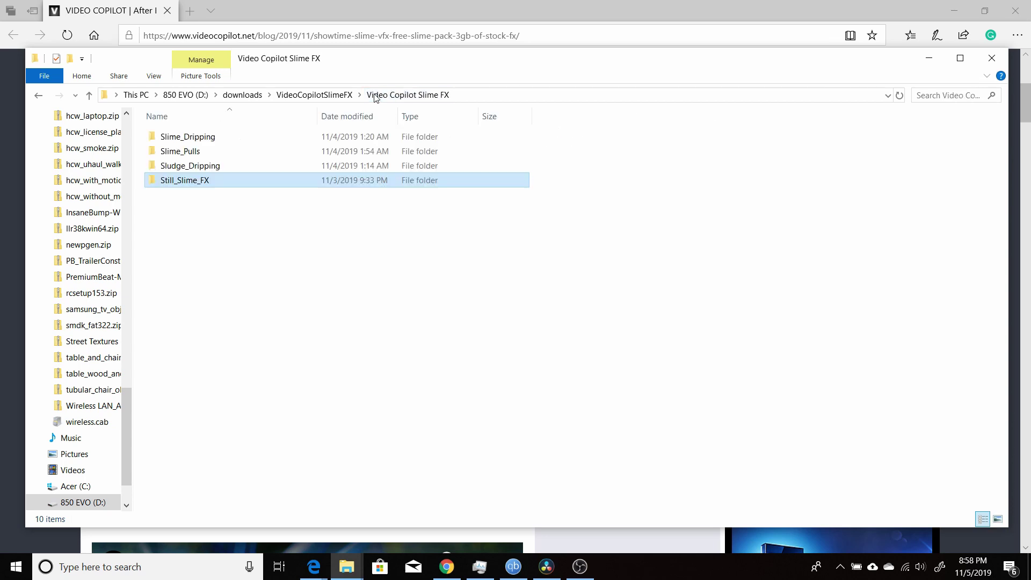
Step: Preview Slime_Dripping_01.png from Slime_Dripping in IrfanView, then return to Video Copilot Slime FX
double_click(209, 138)
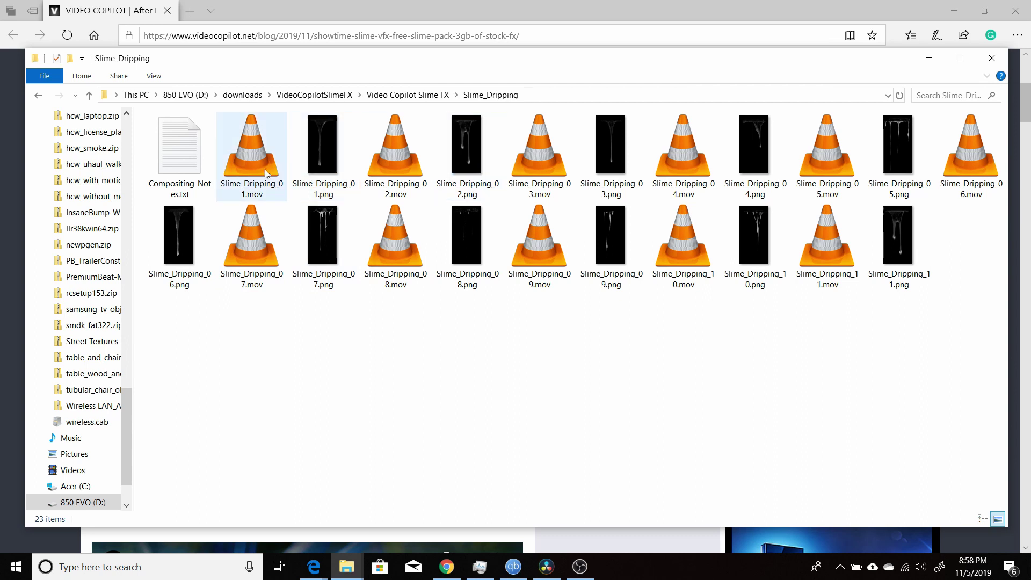
double_click(324, 162)
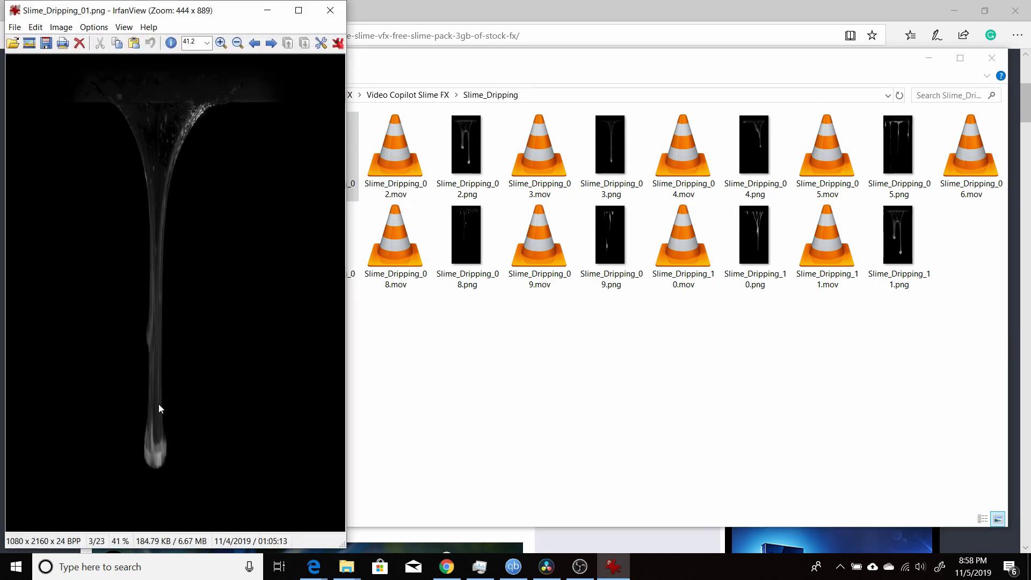
click(333, 11)
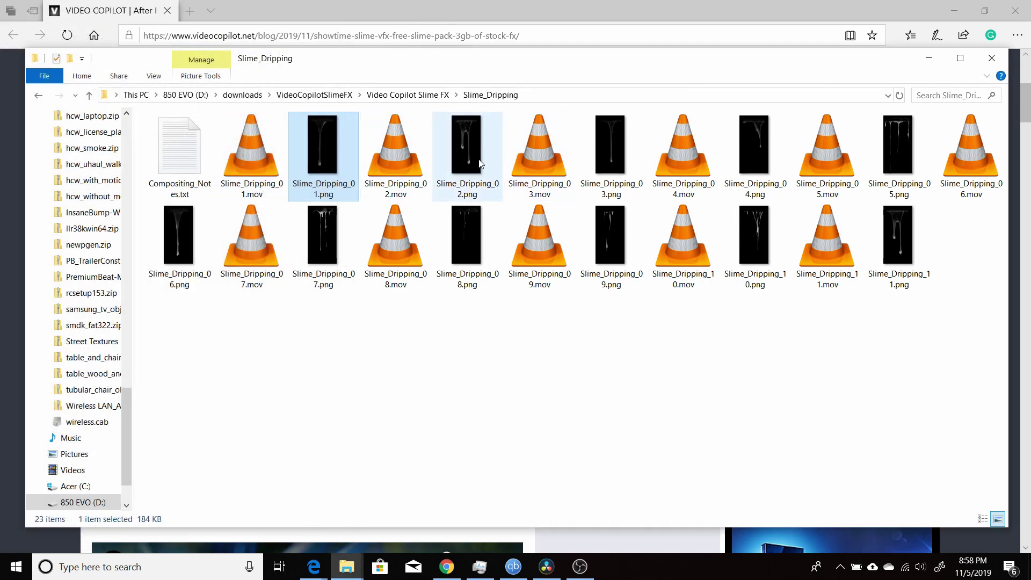
click(444, 96)
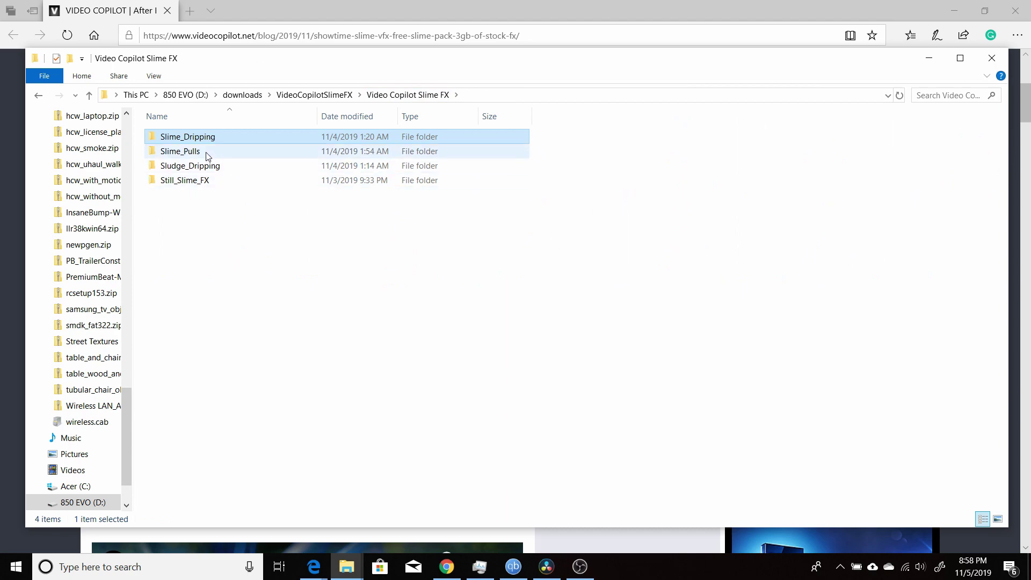
Step: Preview Slime_Pulls_01.png from the Slime_Pulls folder, then minimize Explorer to reveal Resolve
click(207, 154)
double_click(208, 155)
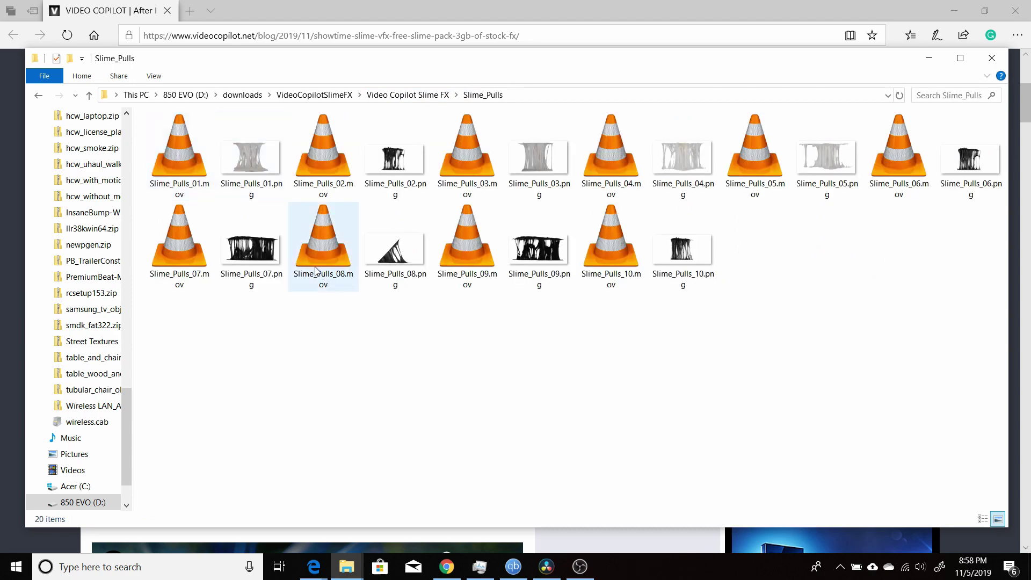
click(246, 166)
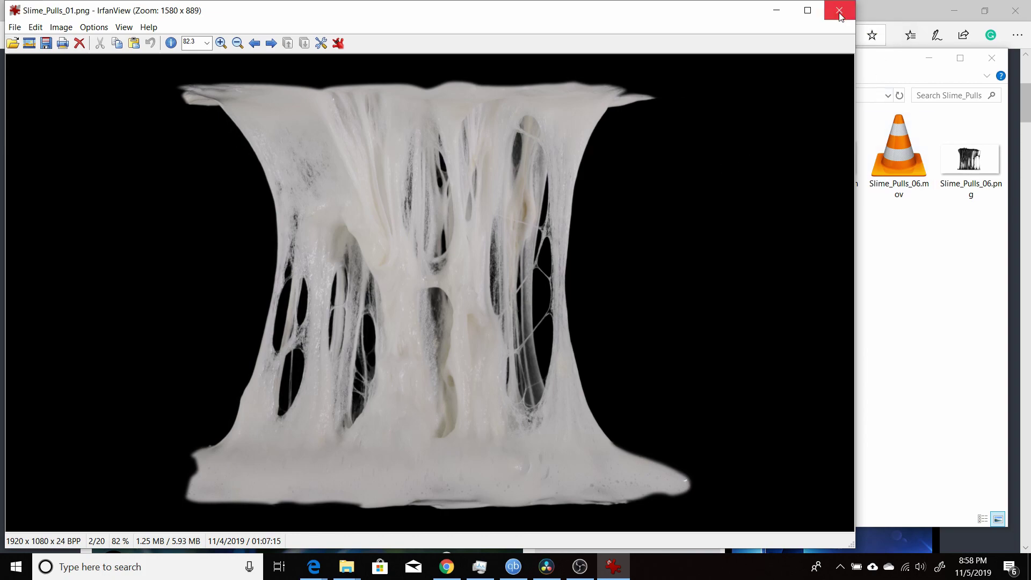
key(Escape)
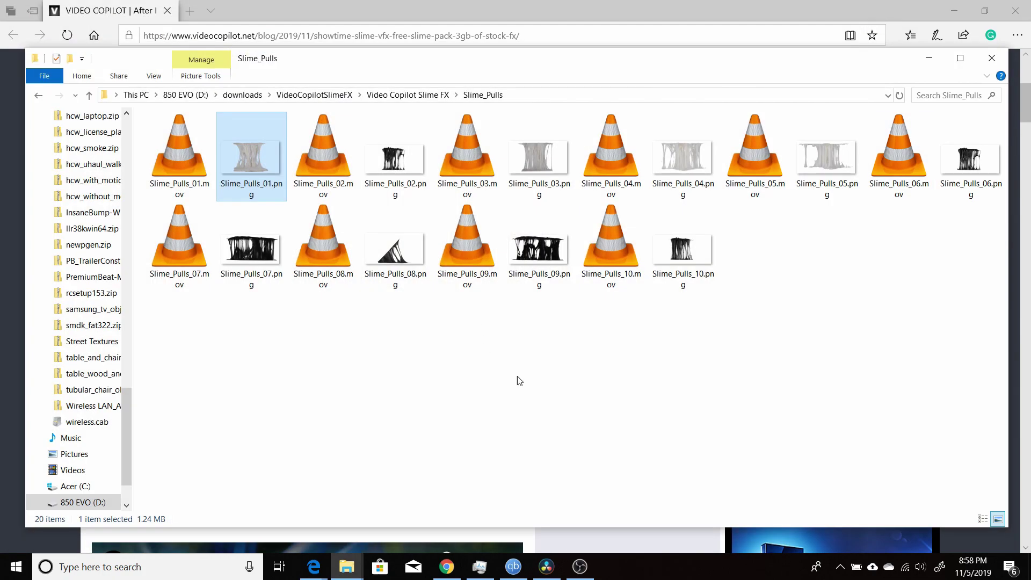
click(928, 59)
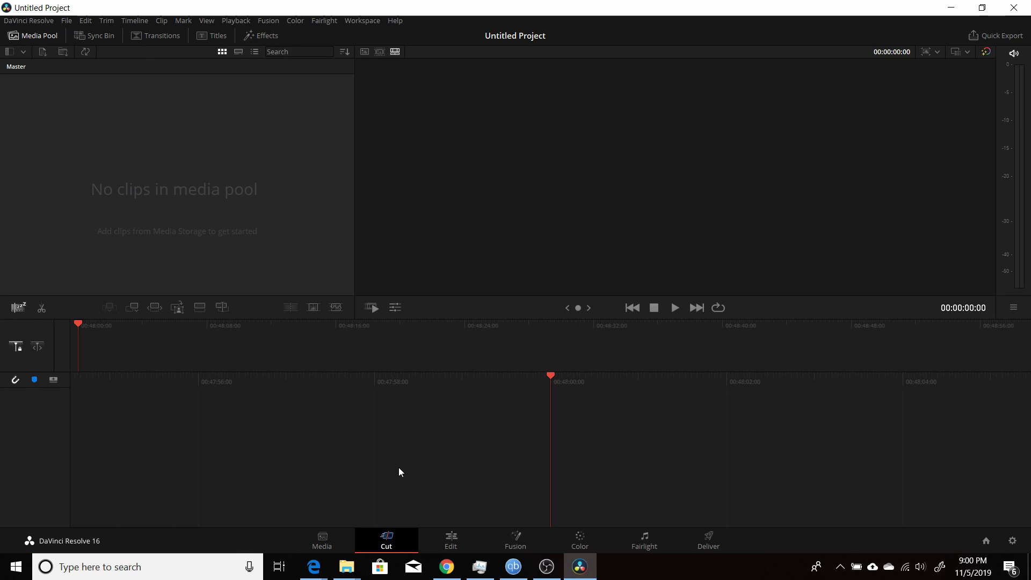
Step: On the Media page, browse D:\downloads\VideoCopilotSlimeFX\Video Copilot Slime FX\Slime_Dripping in Media Storage
click(321, 543)
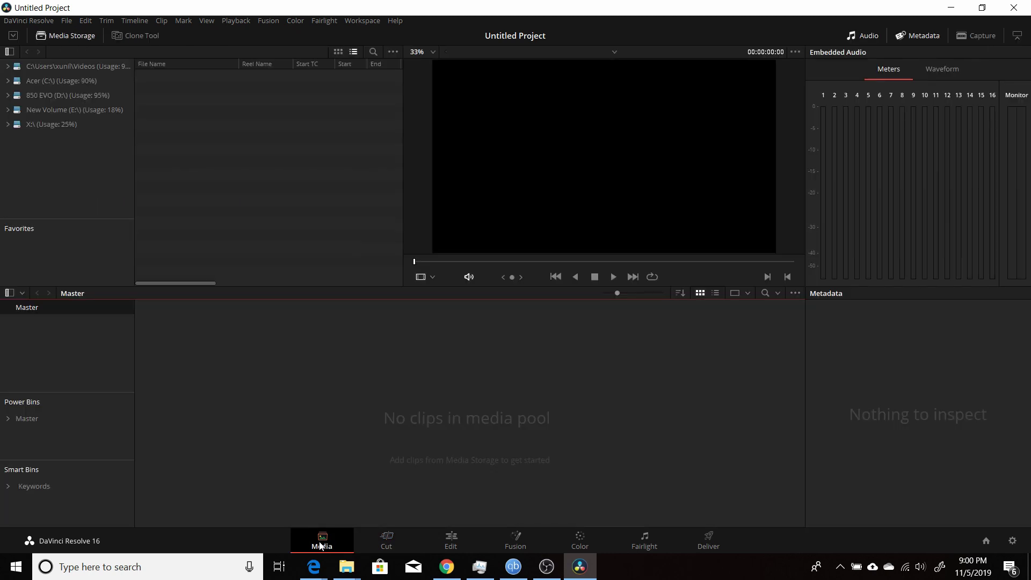
click(8, 95)
click(31, 182)
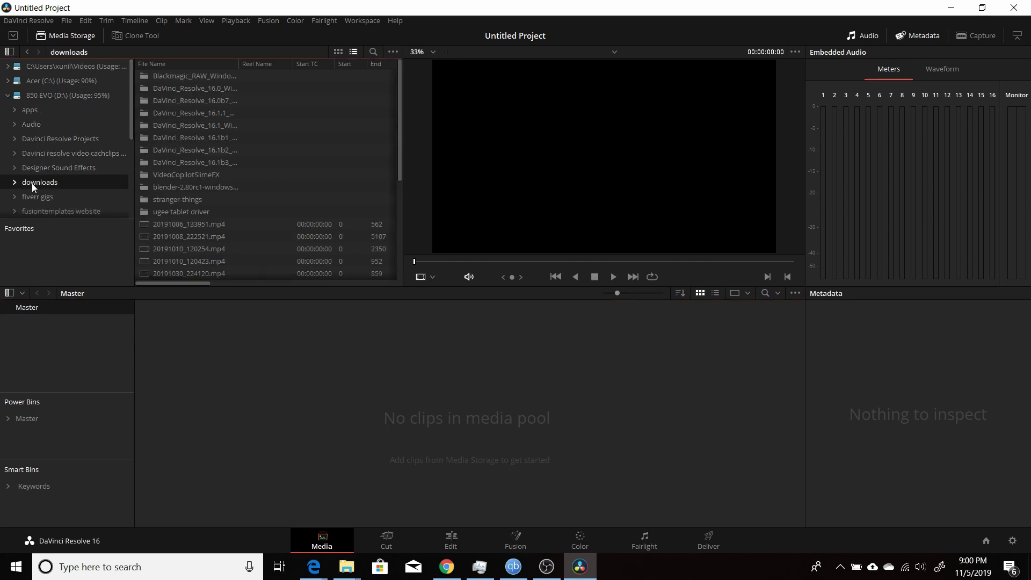
double_click(193, 176)
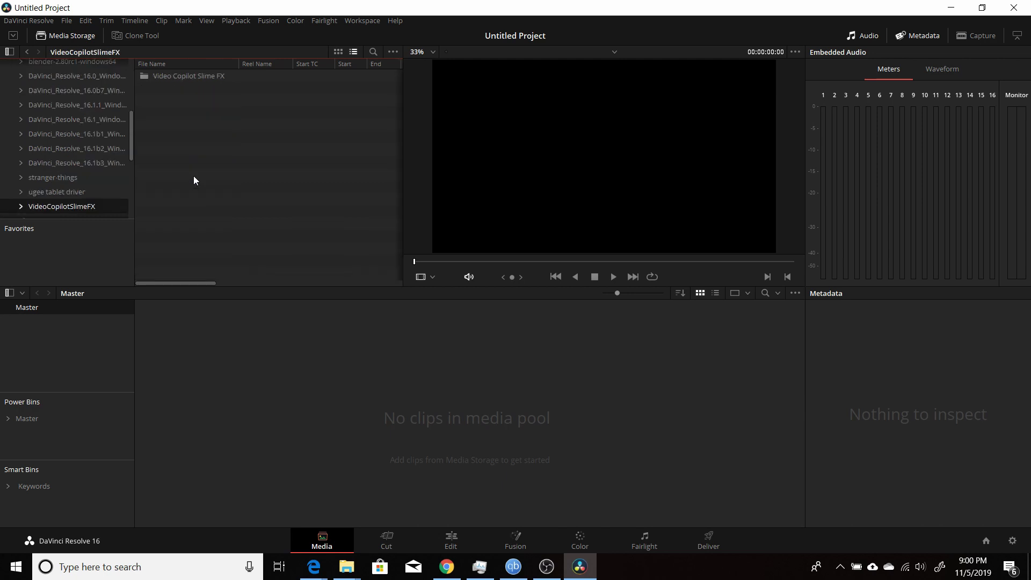
double_click(185, 76)
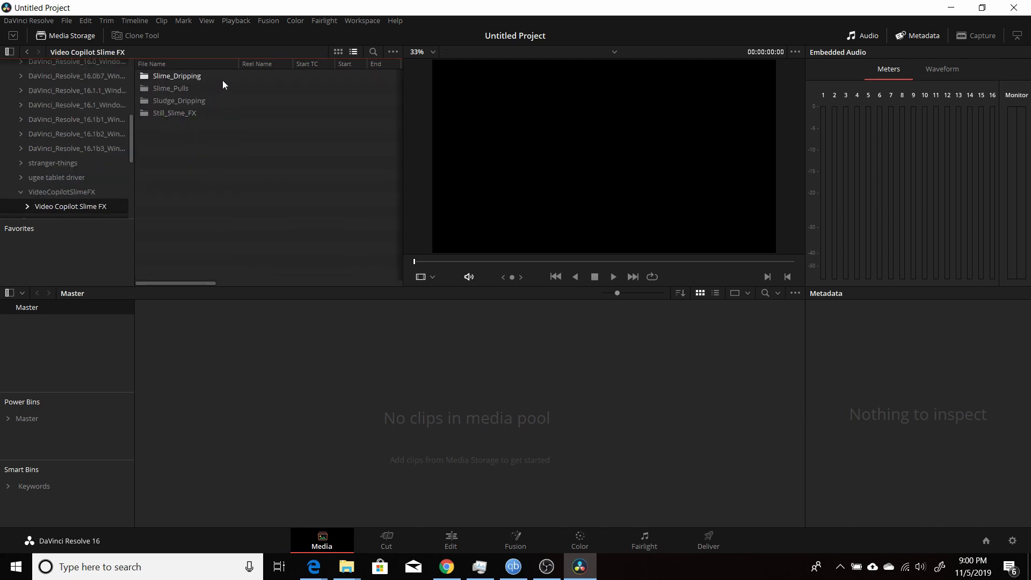
double_click(173, 79)
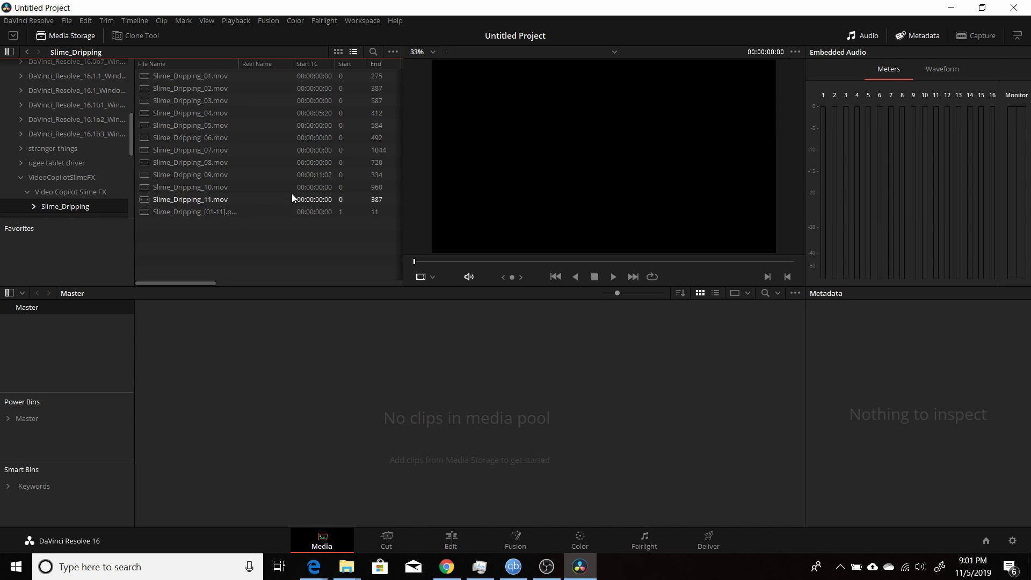
Step: Turn on Show Individual Frames in the Media Storage display options
click(393, 51)
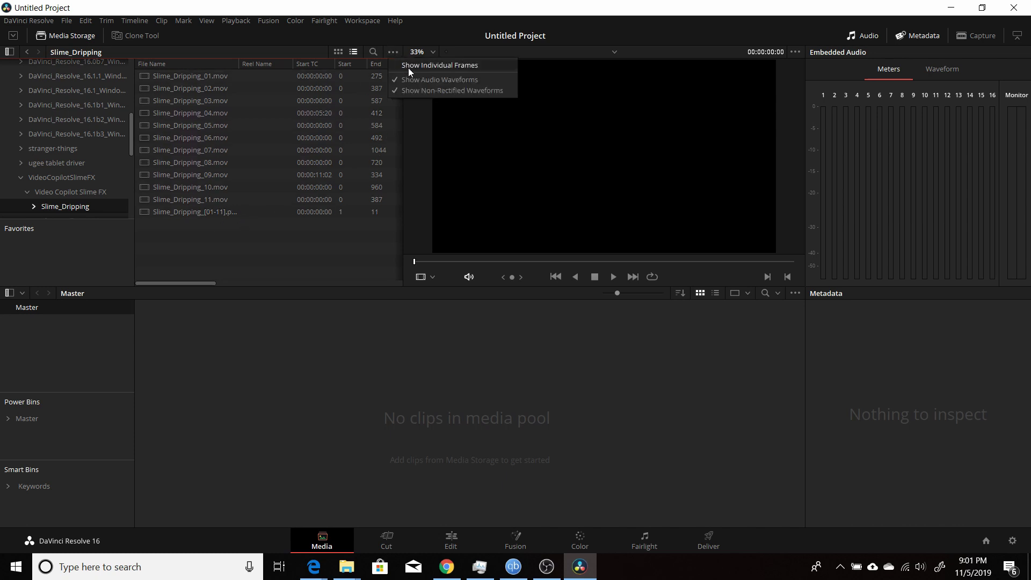
click(408, 68)
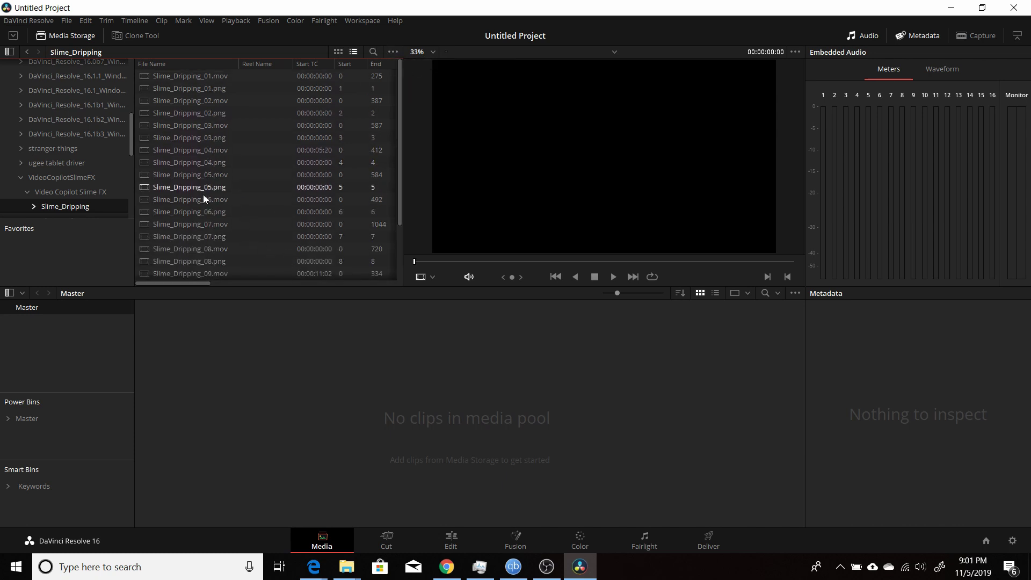
scroll(246, 249, down, 1)
scroll(246, 248, down, 1)
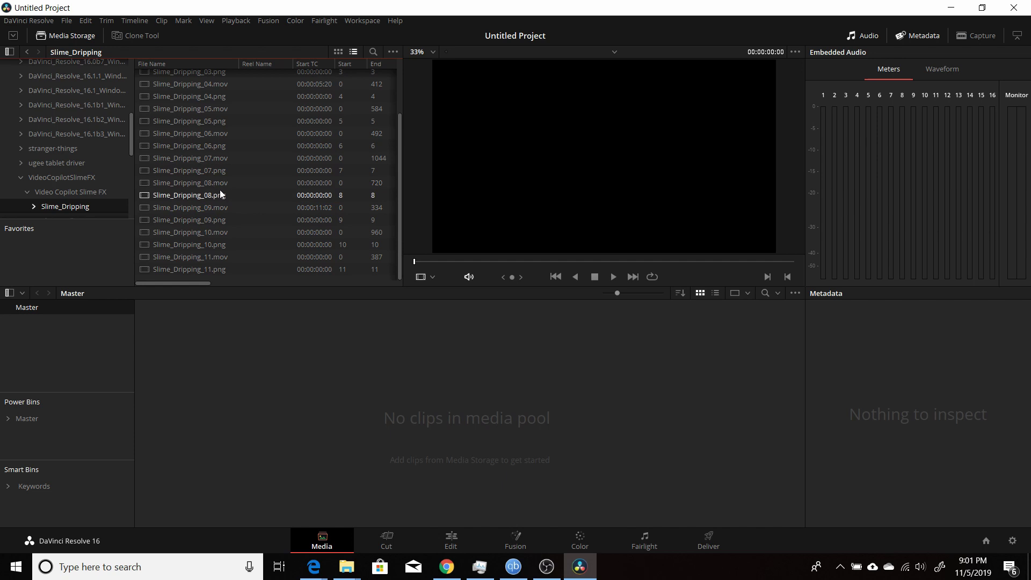
Step: Filter by 'mov' and drag all eleven Slime_Dripping clips into the media pool, answering the frame-rate prompt
click(373, 52)
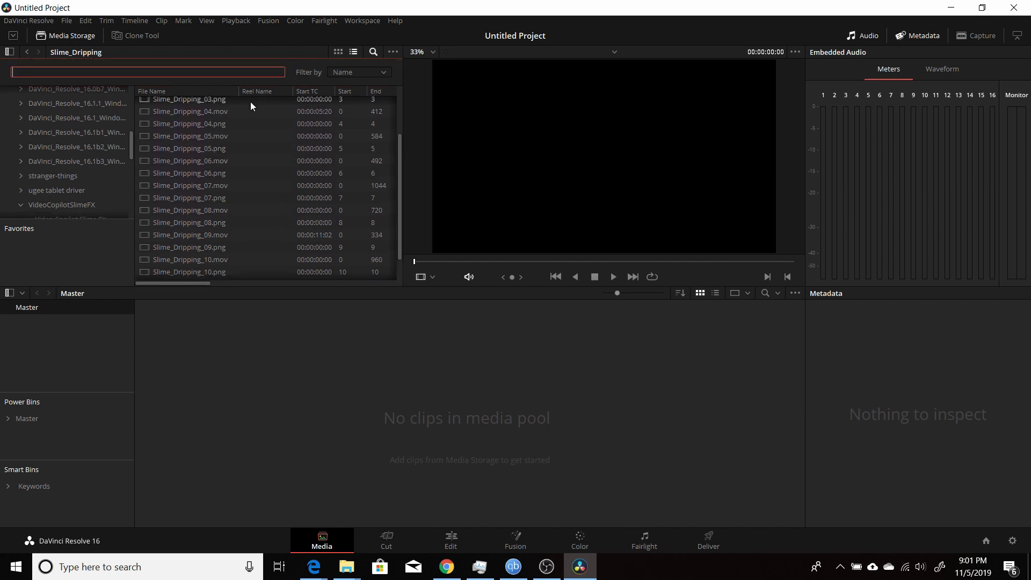
text(mov)
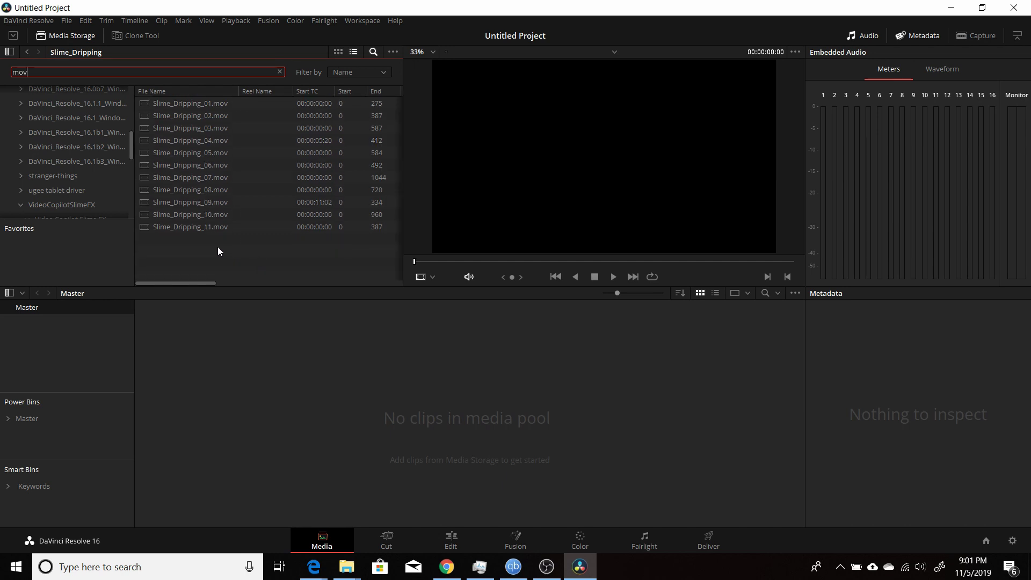
drag(217, 246, 188, 108)
drag(209, 166, 311, 434)
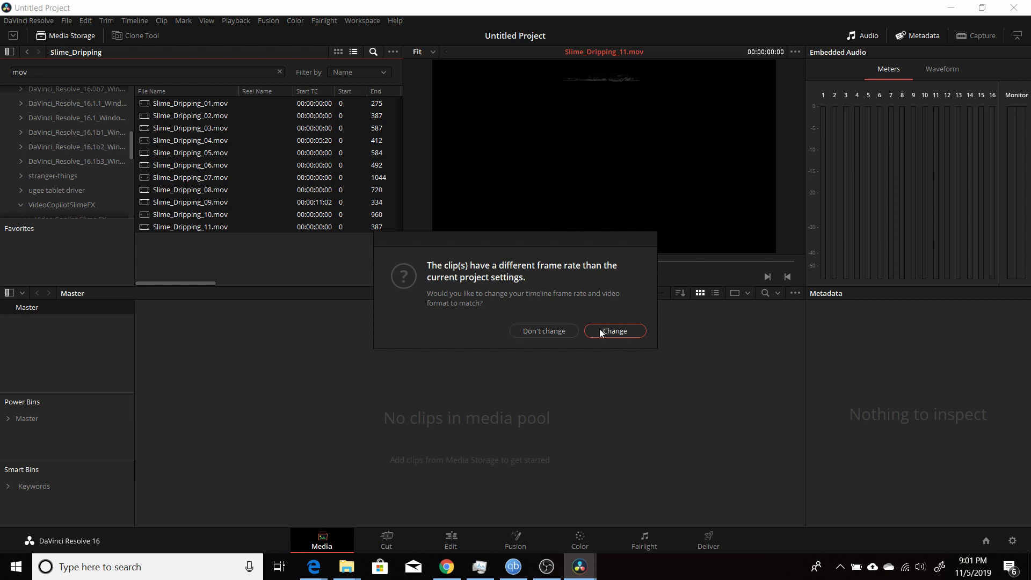
click(546, 334)
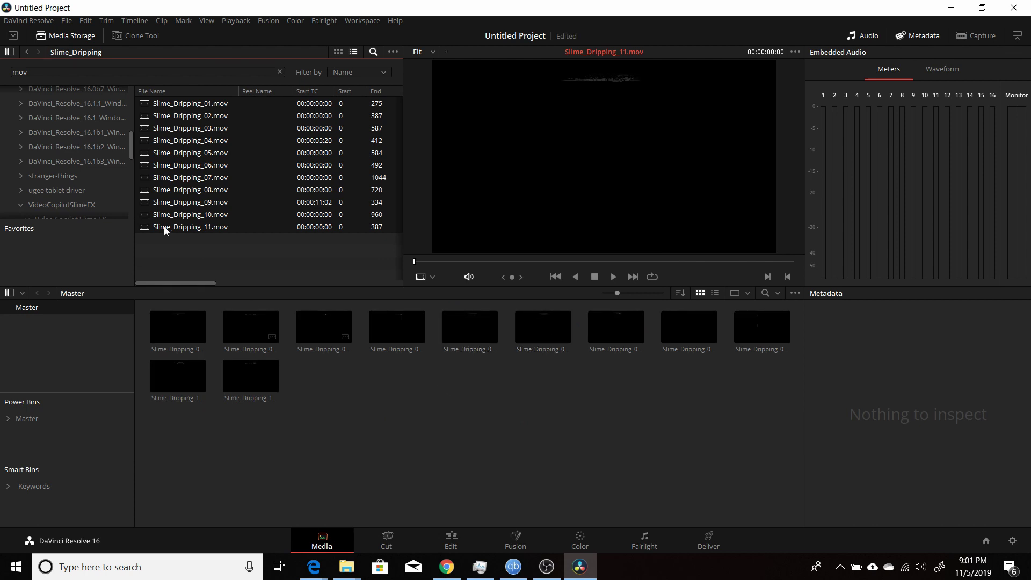
Step: Filter Slime_Pulls by 'mov' and add all ten Slime_Pulls clips to the media pool
scroll(65, 204, down, 2)
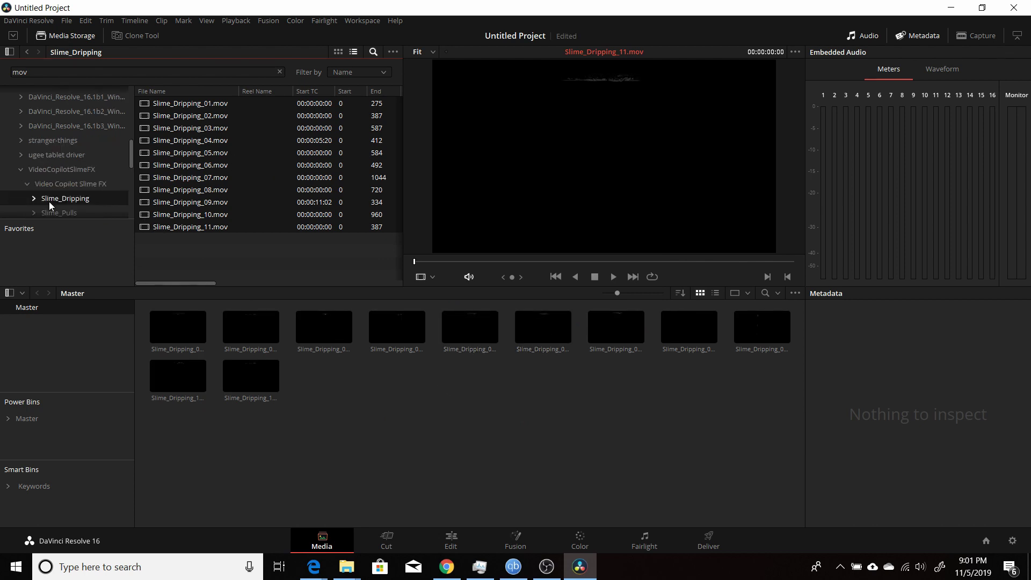
scroll(85, 193, down, 2)
click(74, 177)
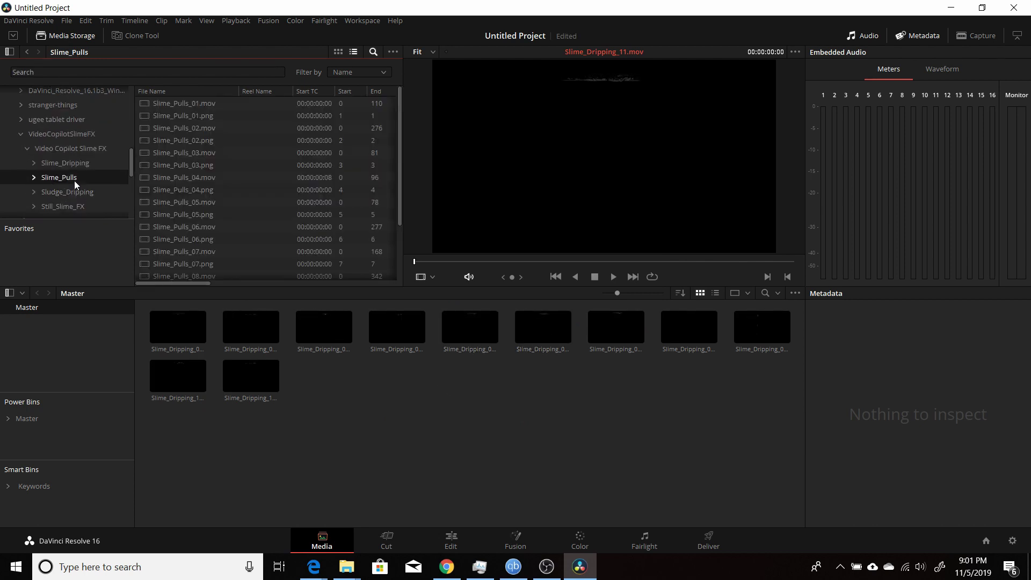
click(250, 76)
text(mov)
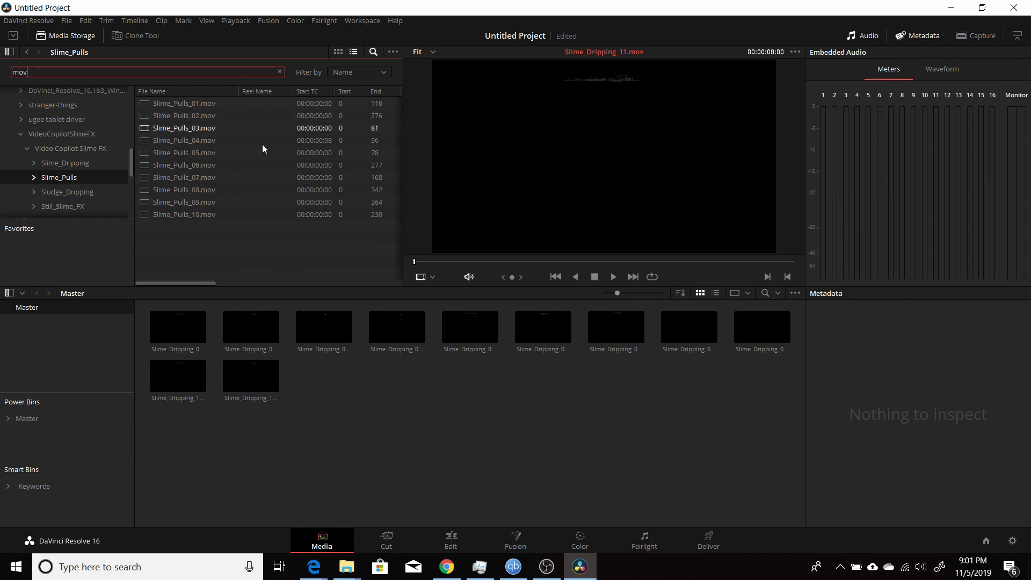
drag(227, 235, 166, 102)
drag(179, 145, 382, 436)
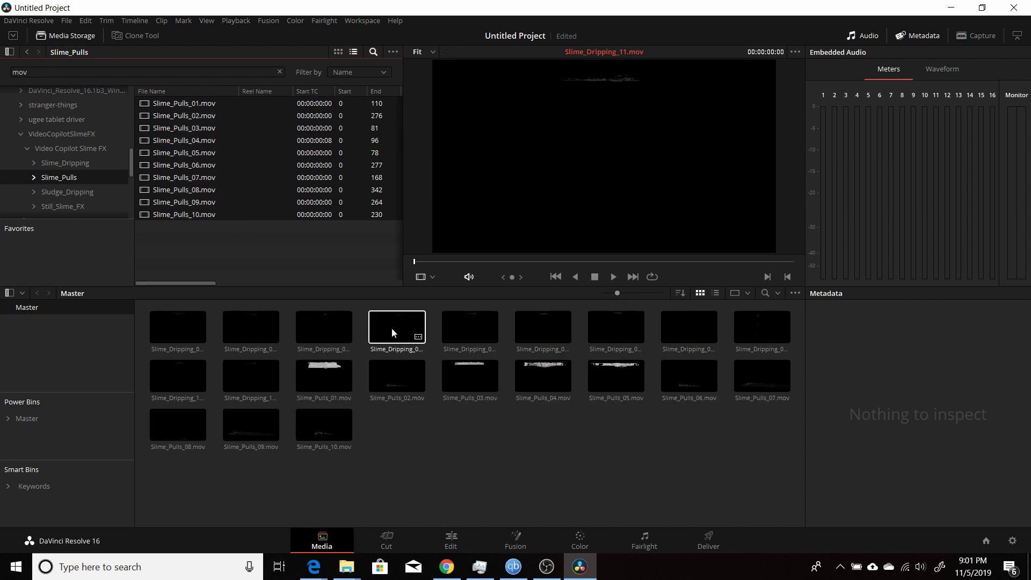
Step: Filter Sludge_Dripping by 'm' and add its four .mov clips to the media pool
click(88, 193)
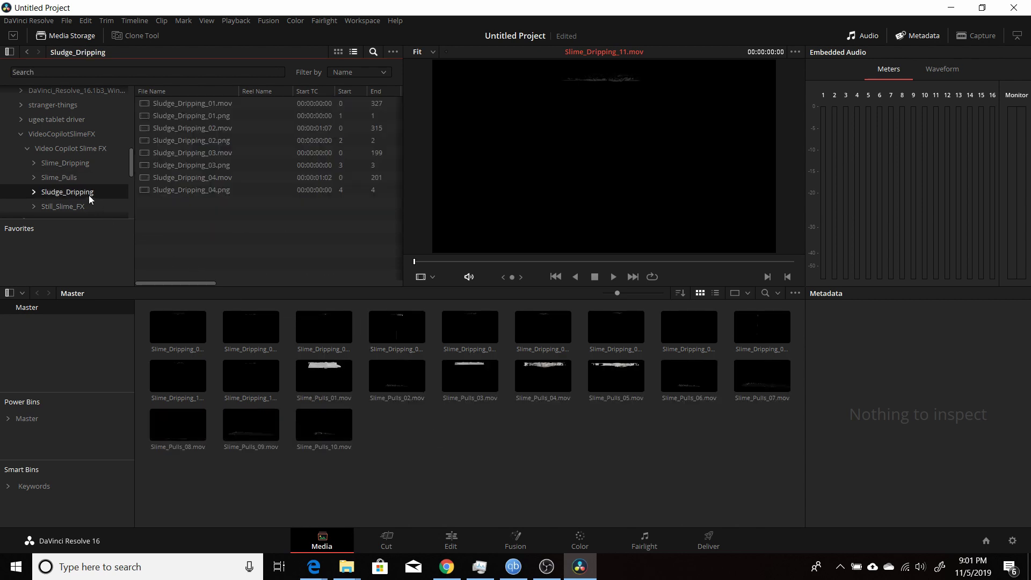
click(263, 74)
text(mov)
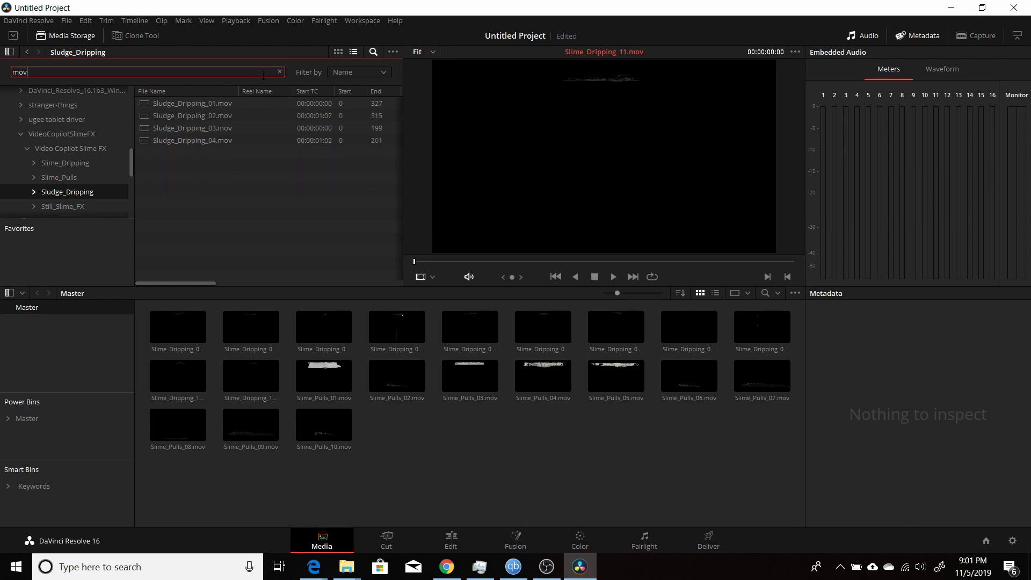
drag(246, 182, 389, 446)
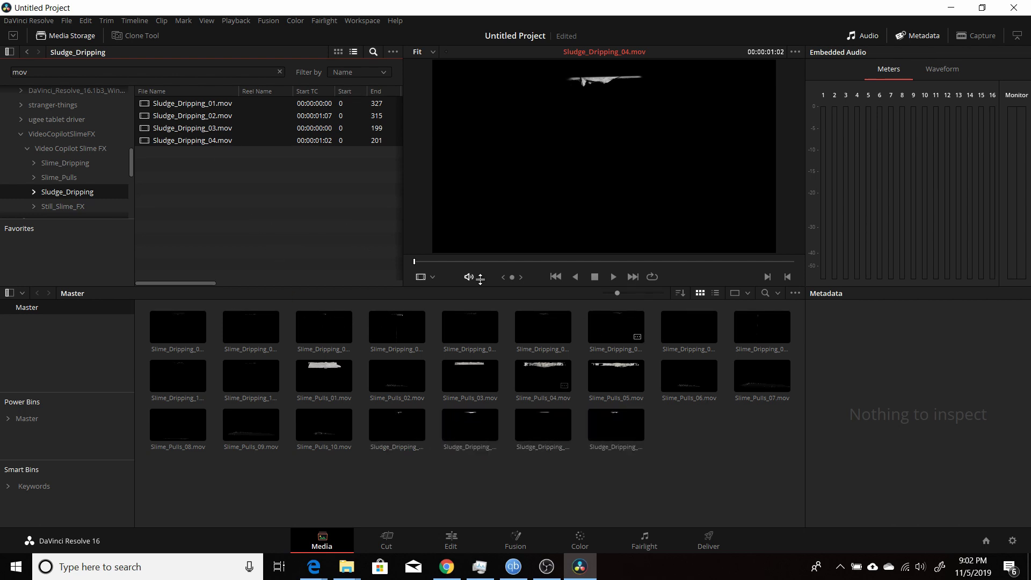
Step: On the Edit page, play back Slime_Dripping_01 and Slime_Dripping_02 in the source viewer
click(453, 546)
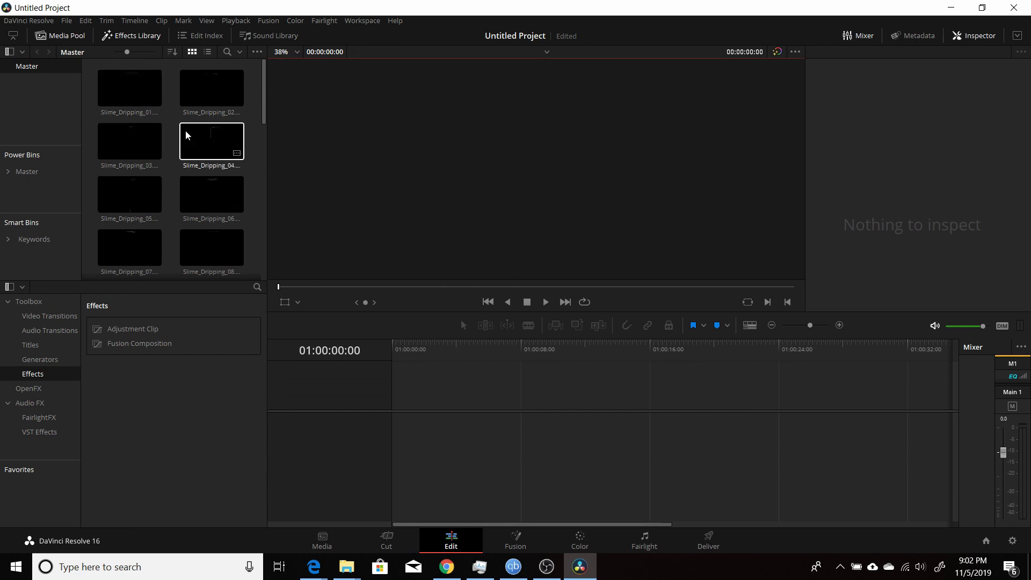
click(137, 93)
double_click(137, 92)
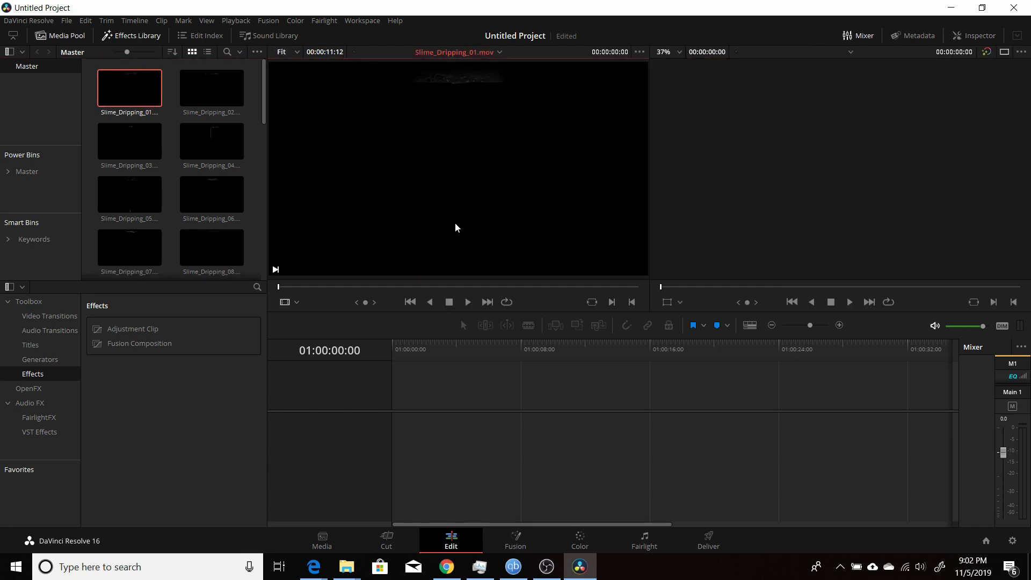
click(467, 303)
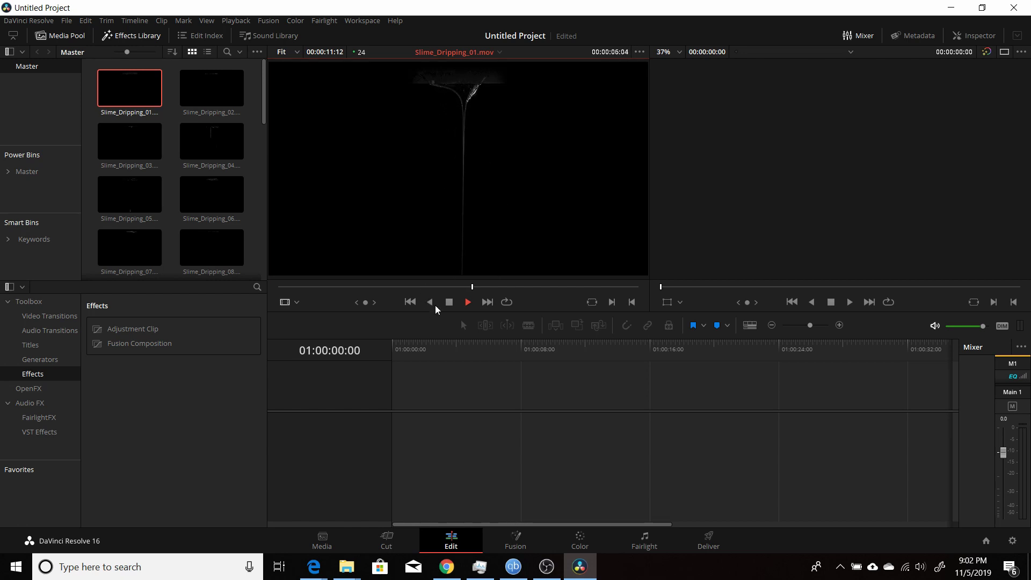
click(449, 302)
click(410, 302)
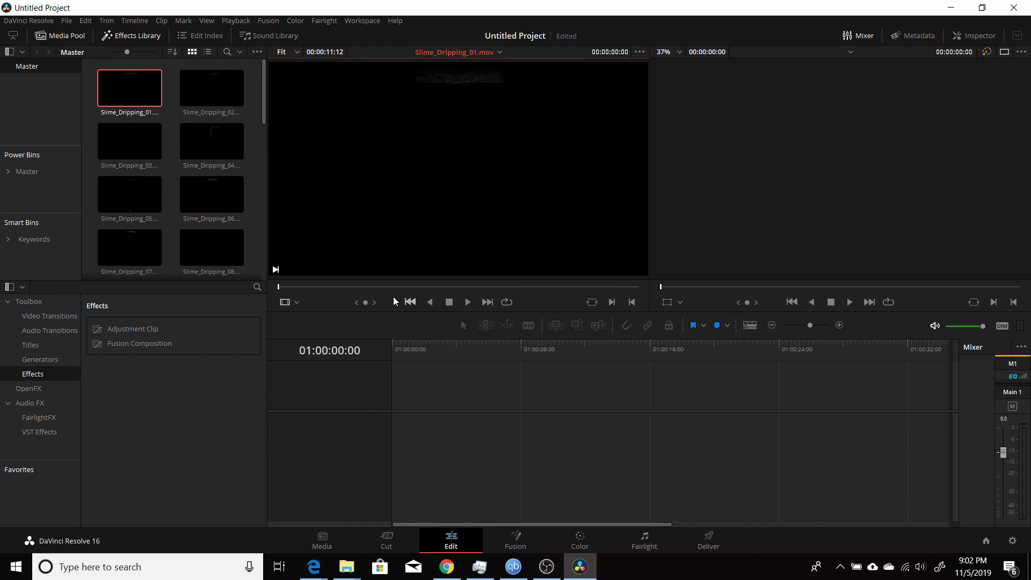
click(204, 91)
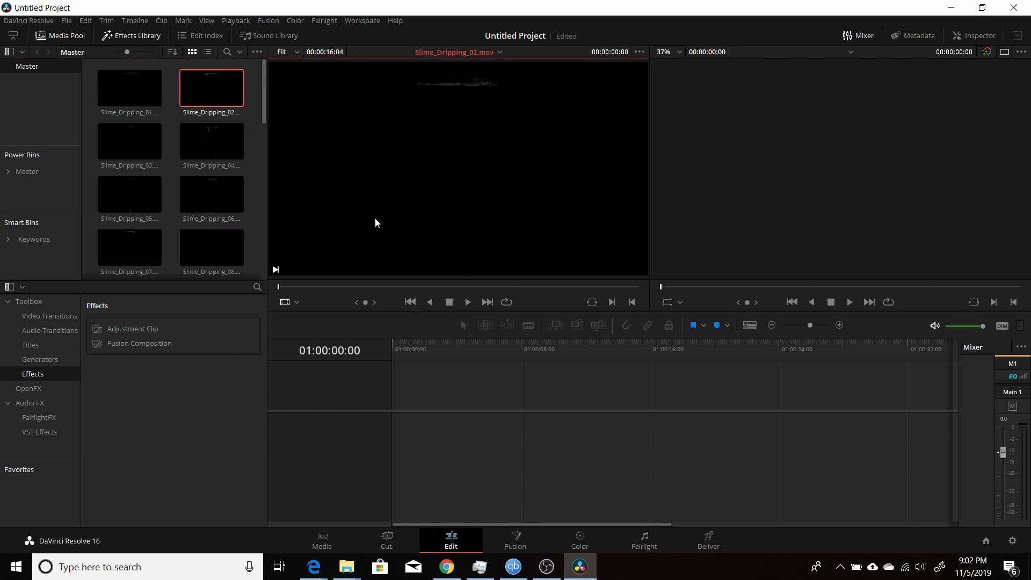
click(468, 302)
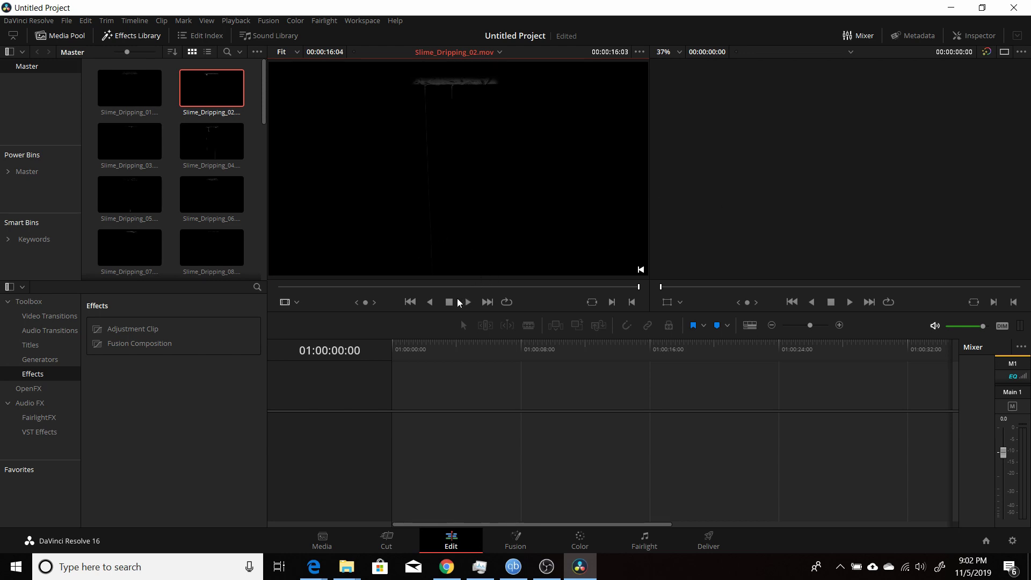
Step: Play back Slime_Pulls_01 and Slime_Pulls_04 in the source viewer
scroll(200, 185, down, 1)
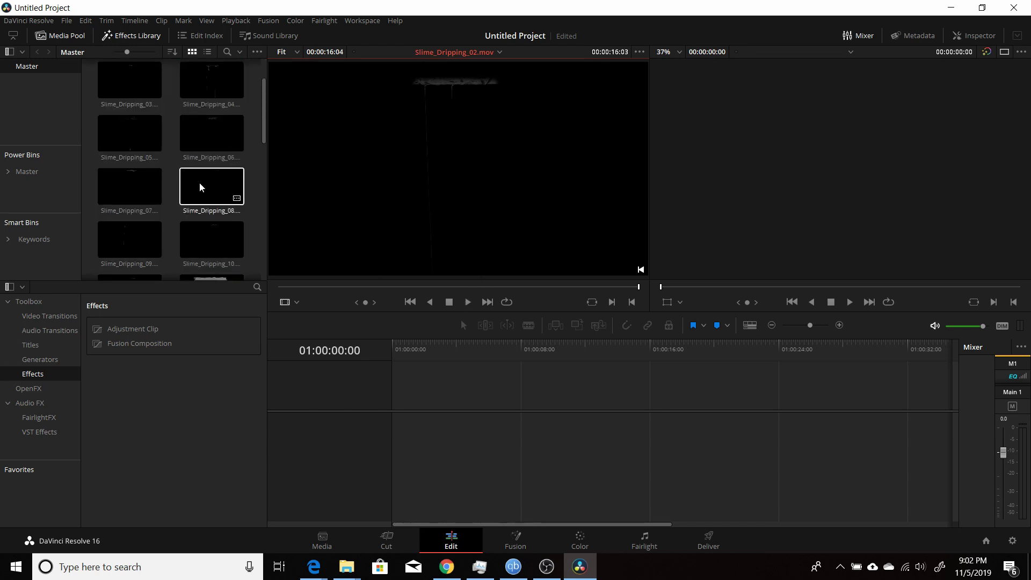
scroll(211, 166, down, 1)
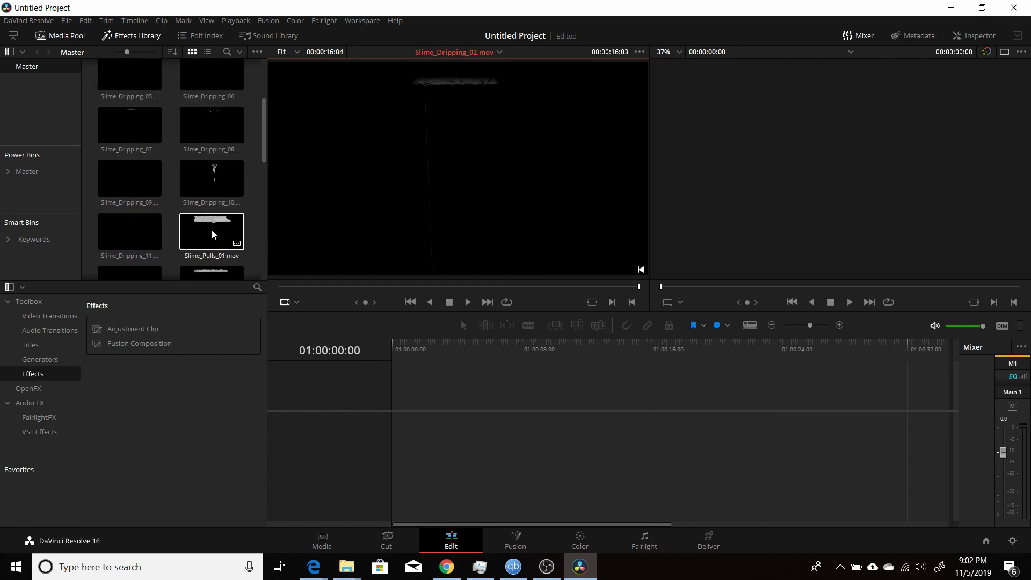
click(211, 229)
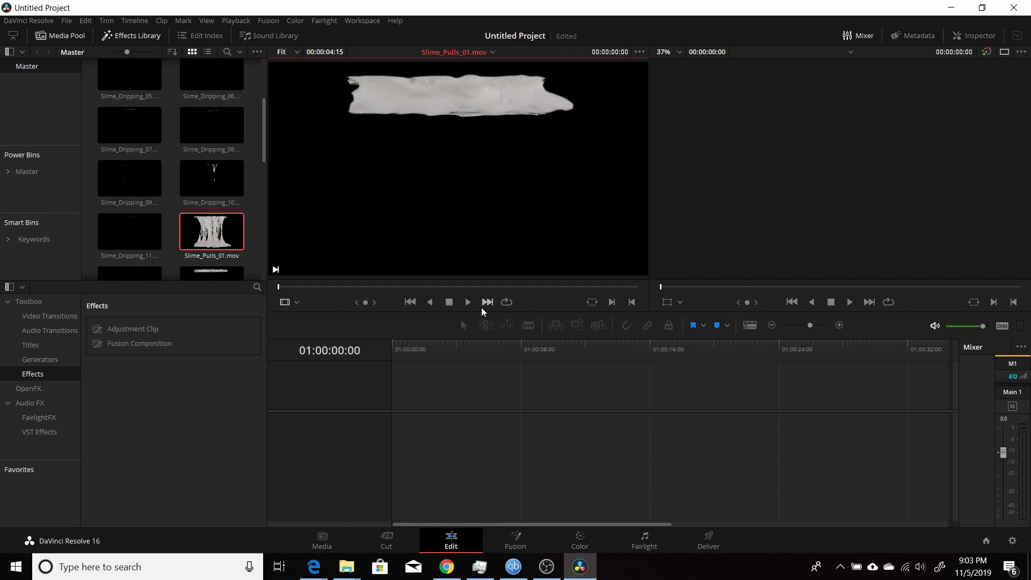
click(468, 302)
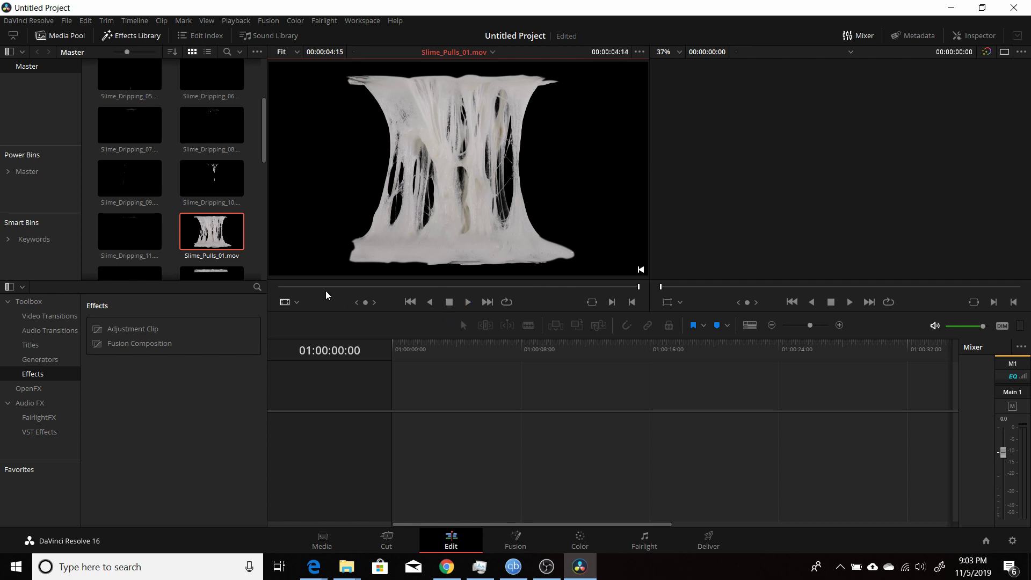
click(288, 287)
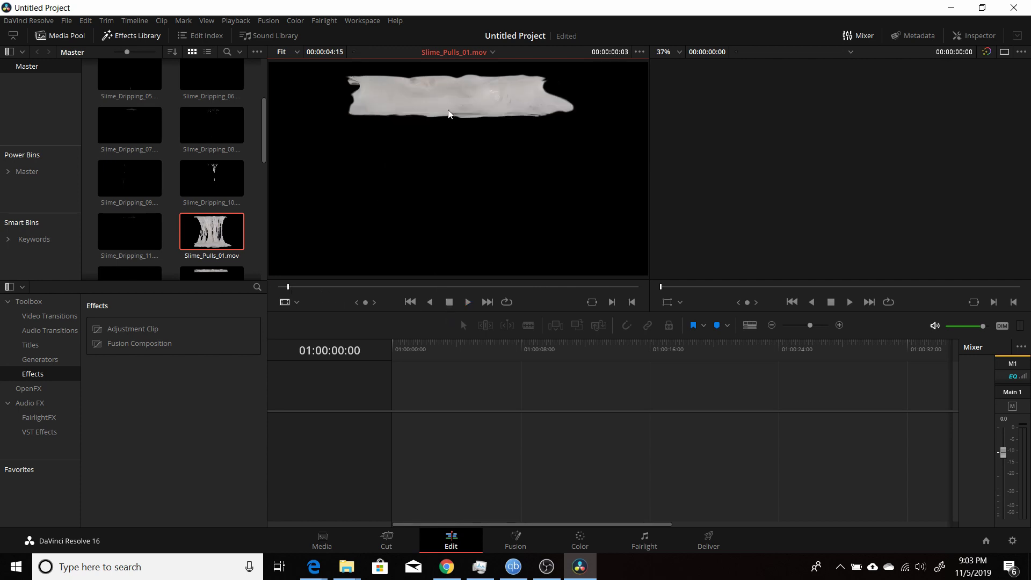
scroll(145, 139, down, 2)
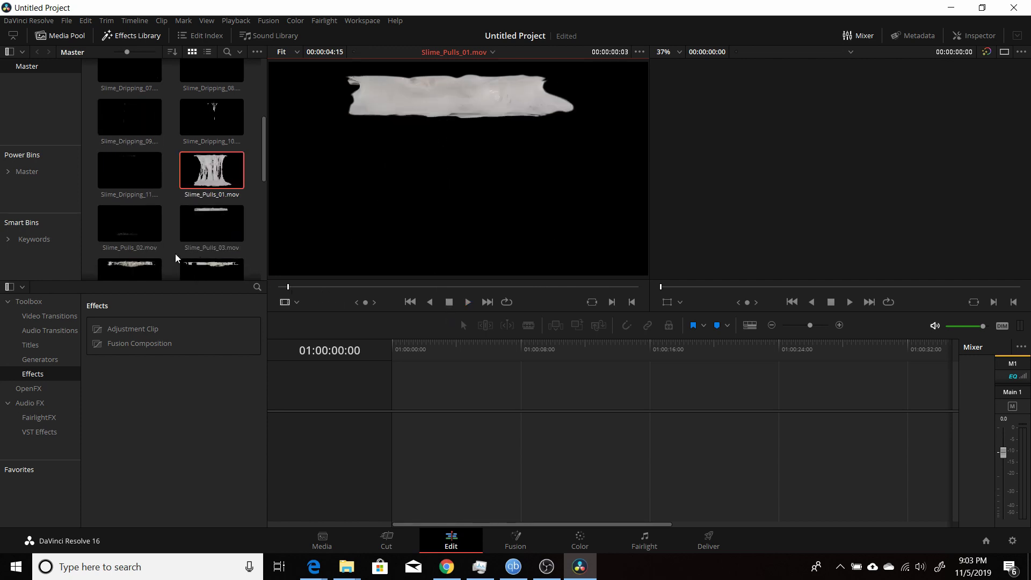
click(132, 248)
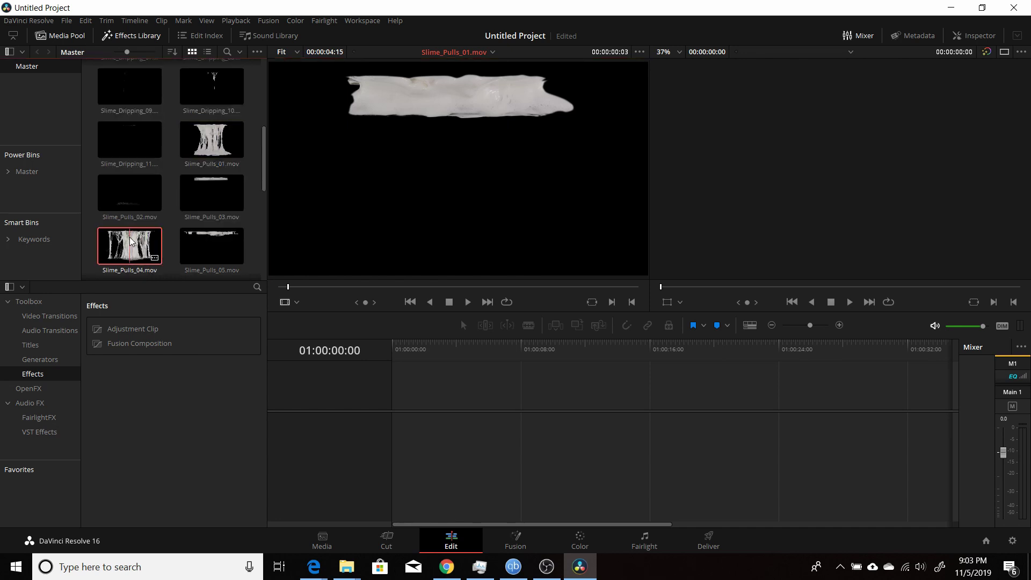
click(468, 301)
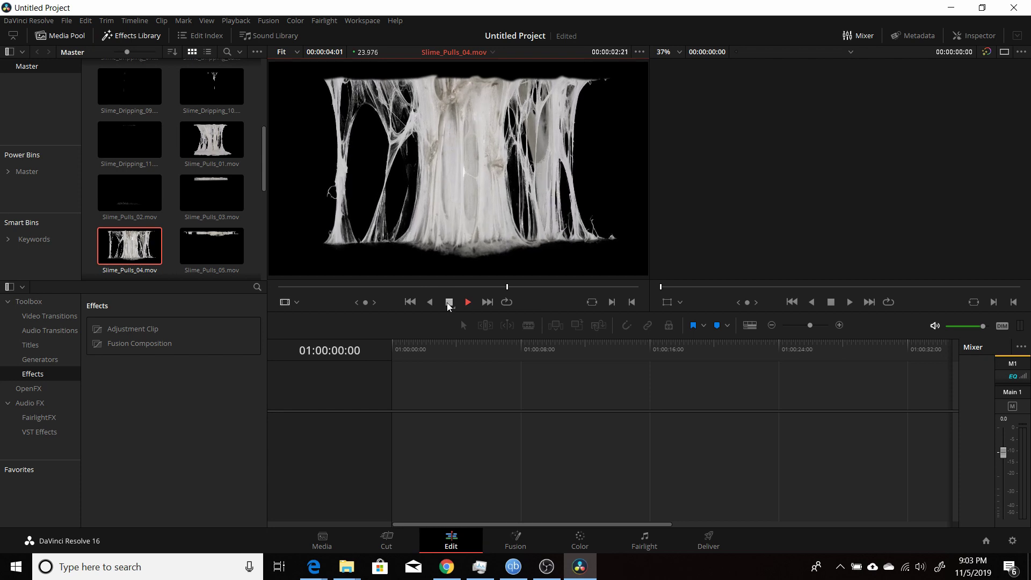
click(449, 302)
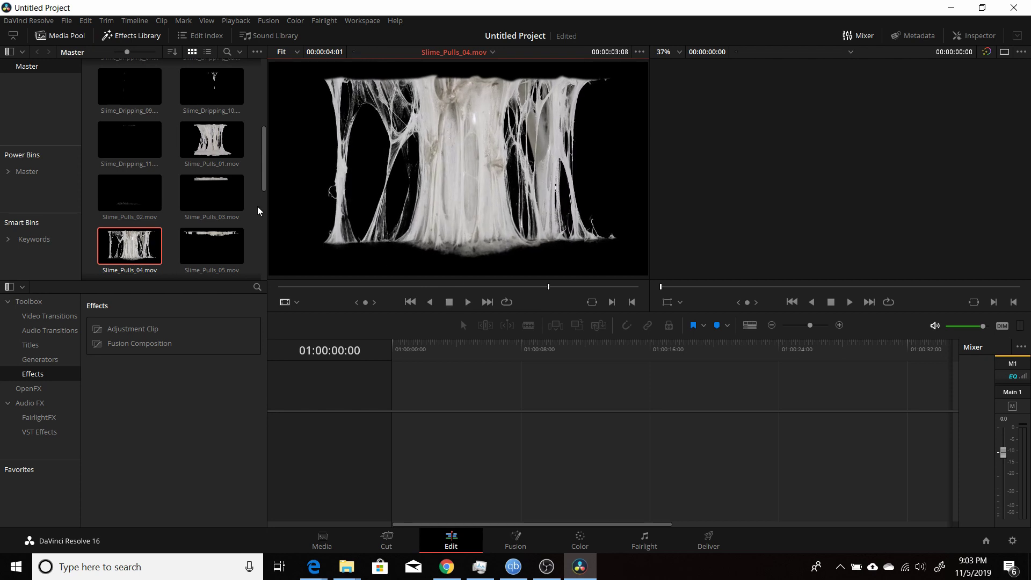
scroll(263, 180, up, 1)
scroll(261, 175, up, 1)
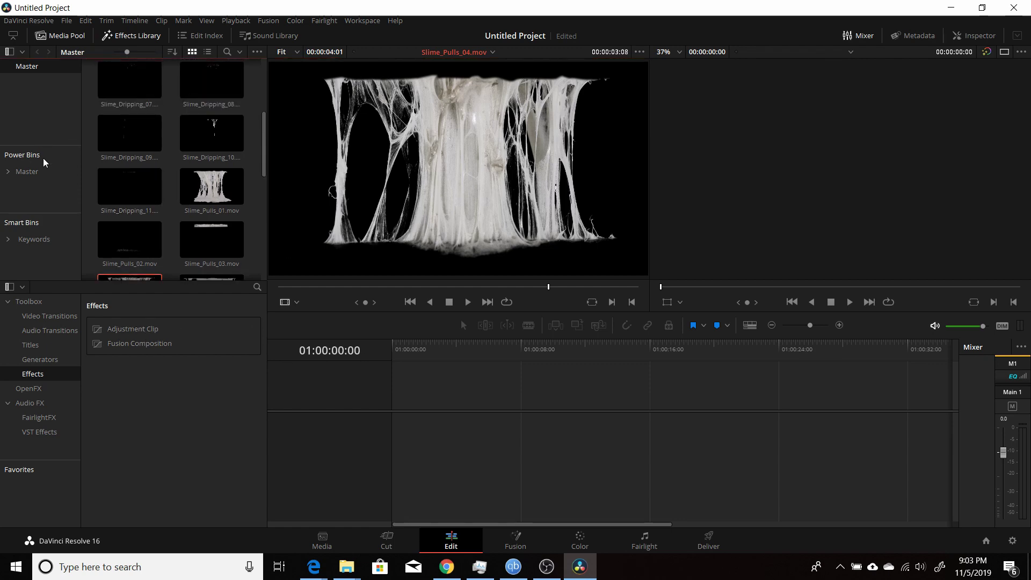
Step: Drag the lake clip 20180525_123515.mp4 from the Master bin into an empty timeline, creating Timeline 1
click(27, 172)
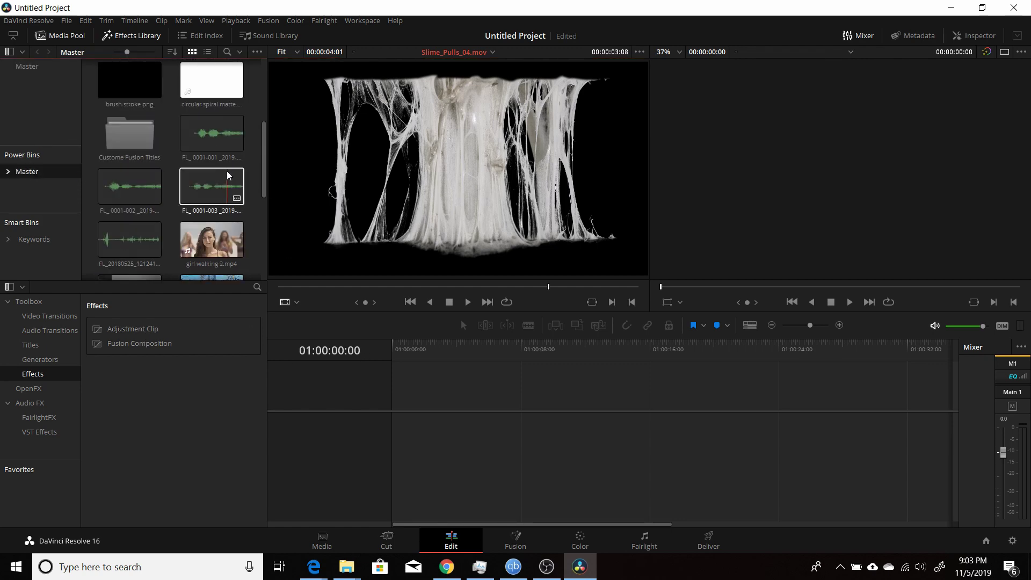
scroll(227, 170, up, 2)
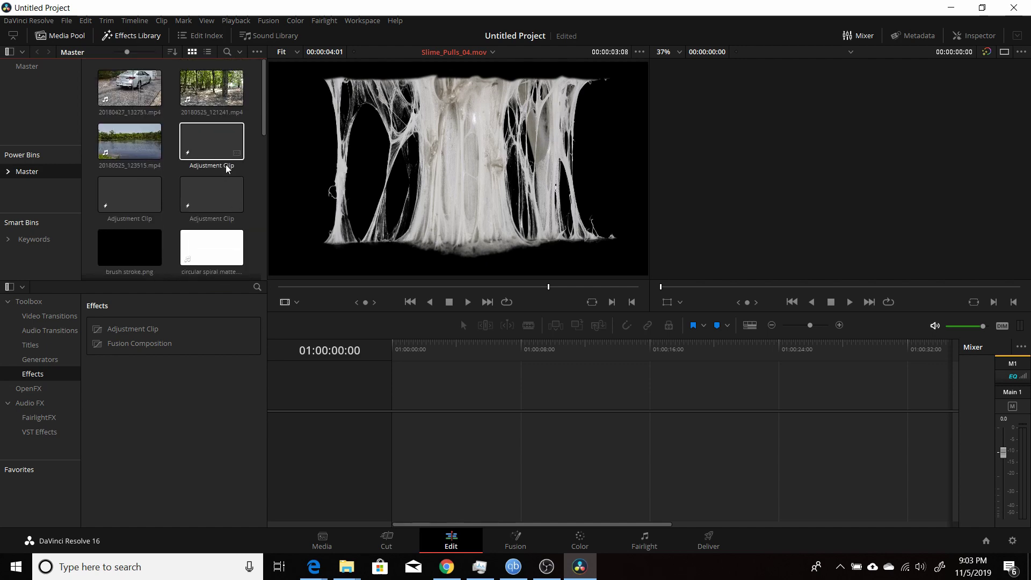
click(148, 143)
click(34, 69)
drag(140, 98, 405, 437)
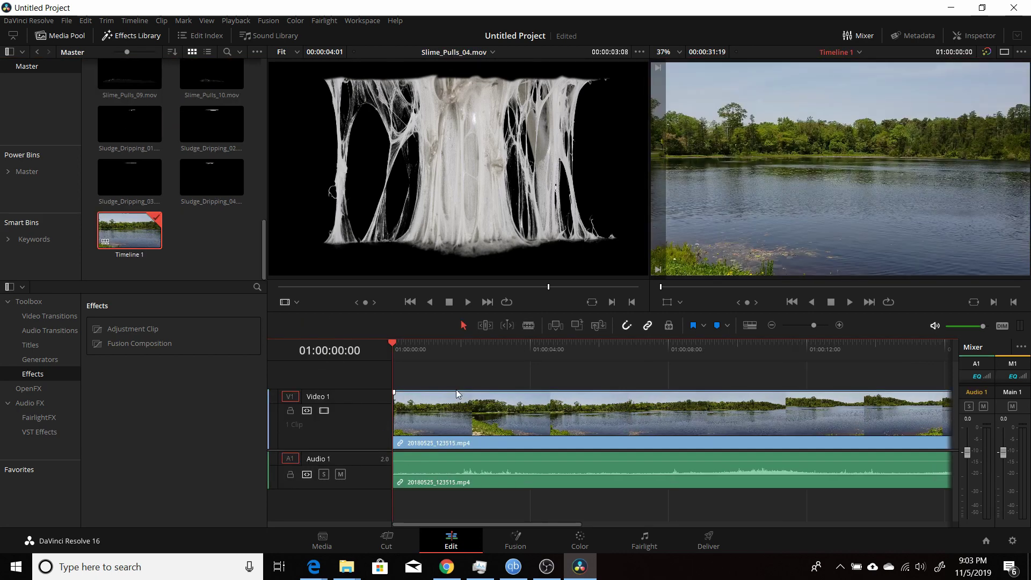
Step: Rewind Slime_Pulls_04 to its start and reselect it in the media pool
click(409, 302)
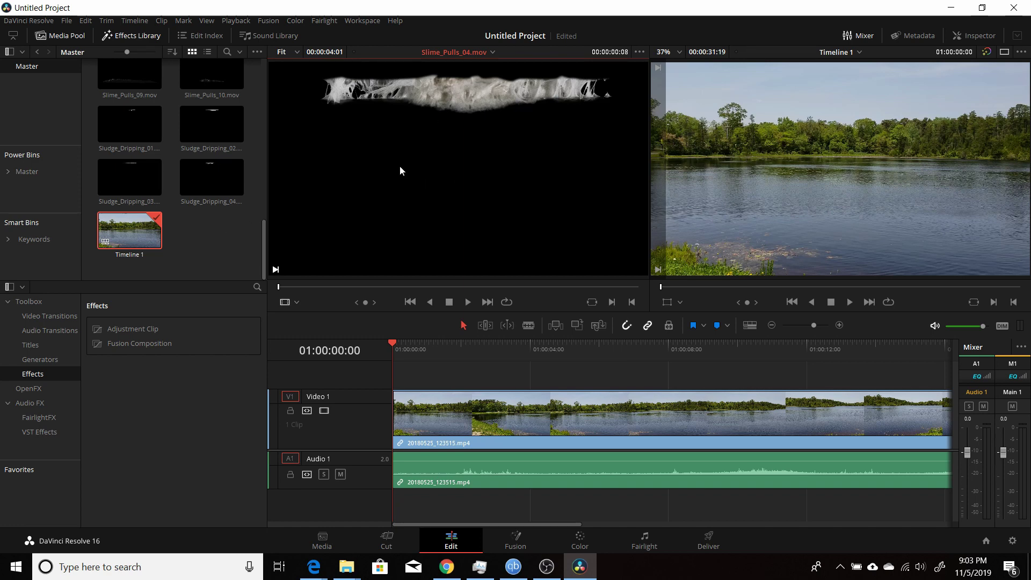
scroll(214, 186, up, 5)
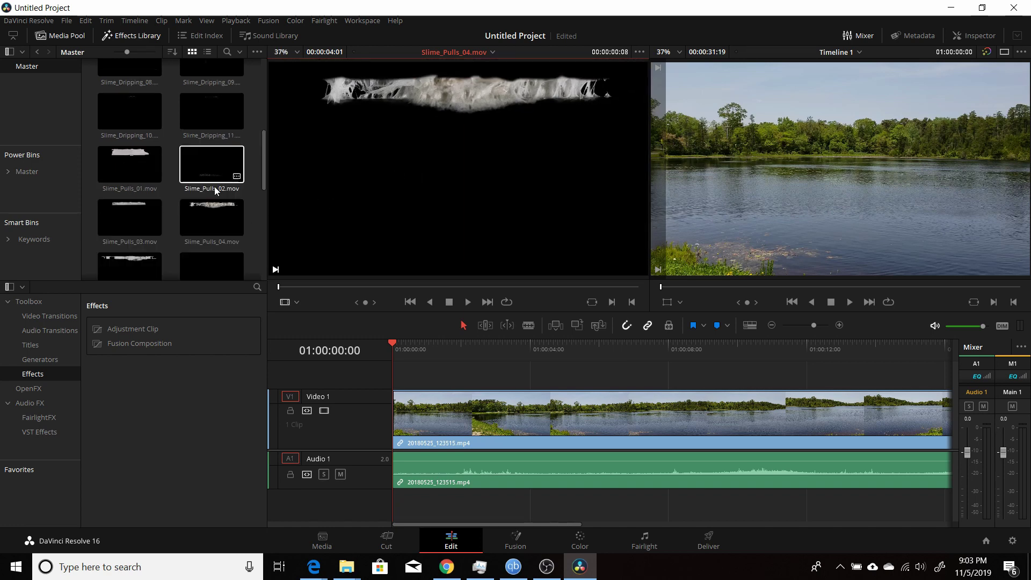
click(211, 218)
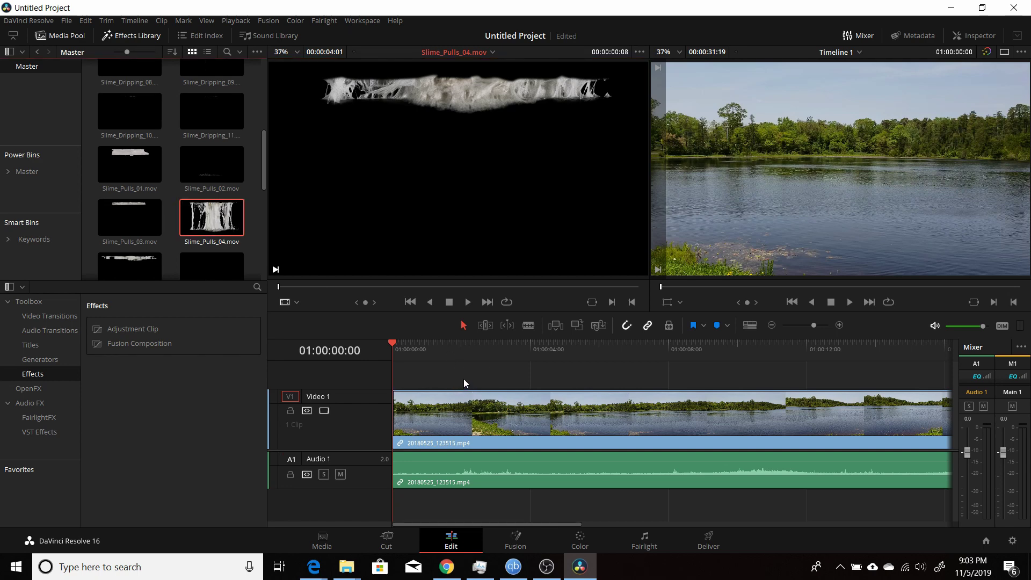
Step: Keep Slime_Pulls_04's clip attribute alpha mode set to Straight and confirm
right_click(211, 225)
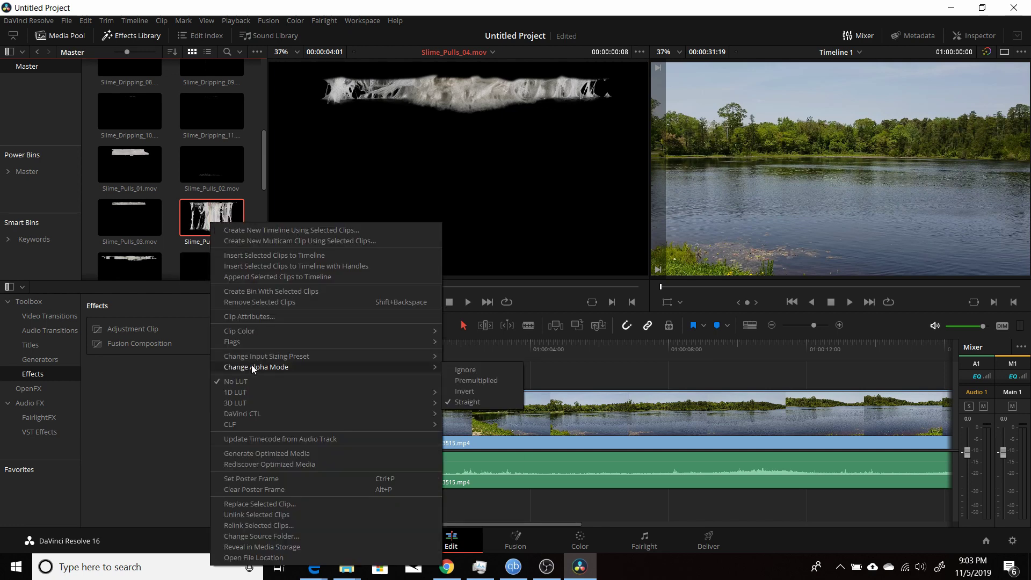
click(253, 318)
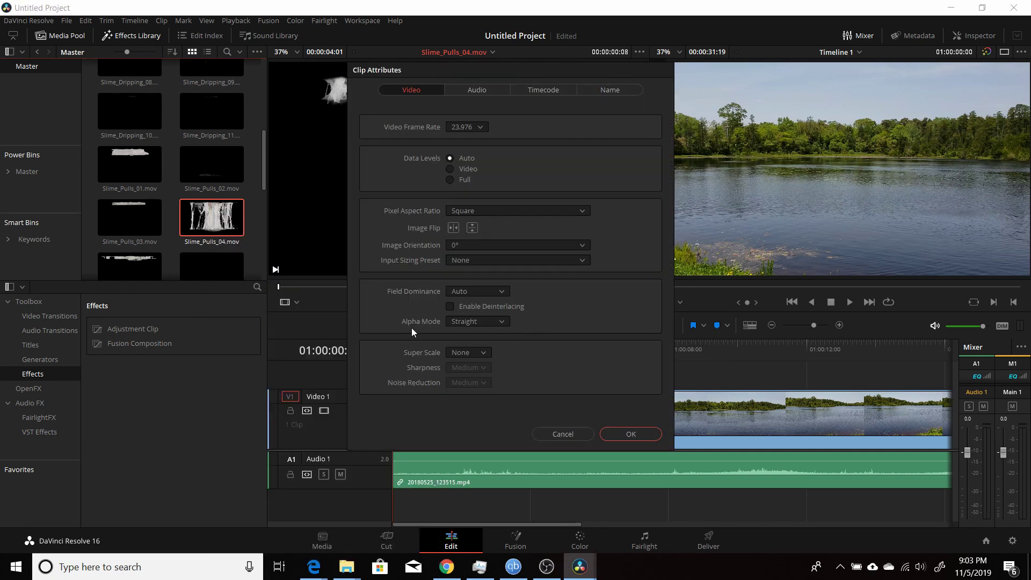
click(465, 323)
click(464, 323)
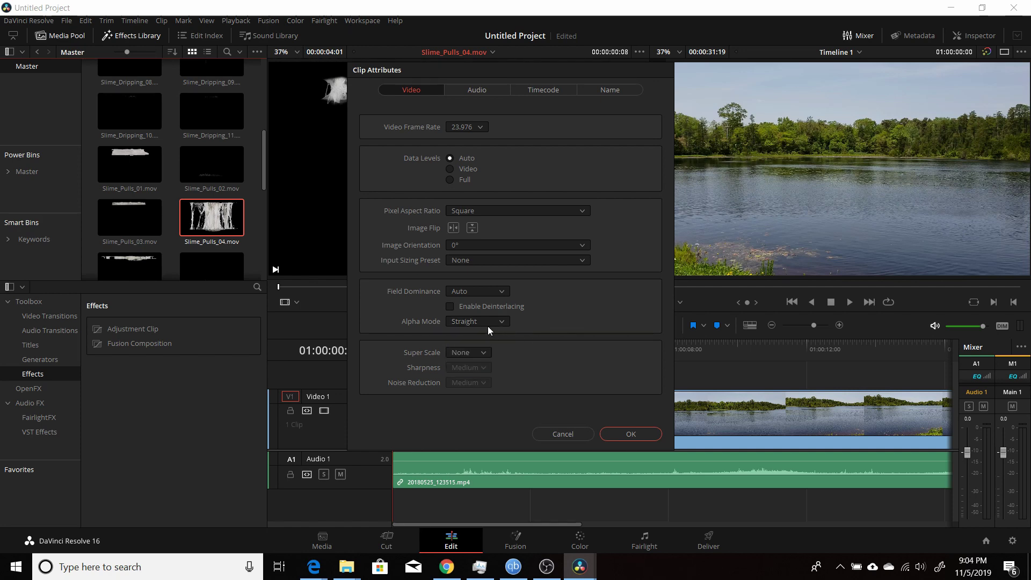
click(622, 437)
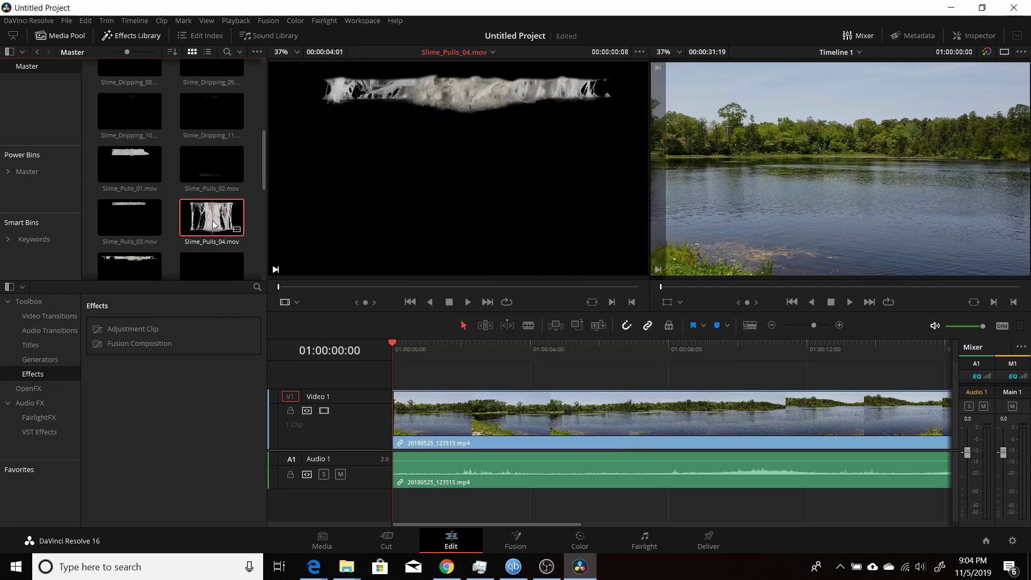
Step: Place Slime_Pulls_04 on V2 above the lake clip, nudge it earlier, and scrub the composite
drag(215, 224, 459, 368)
click(491, 346)
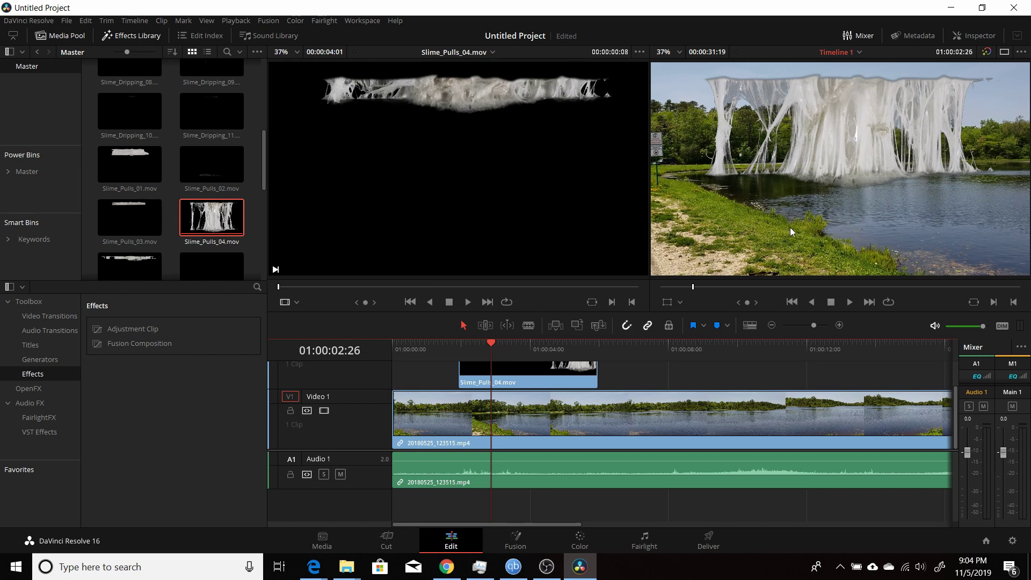
drag(536, 378, 520, 380)
drag(495, 343, 473, 346)
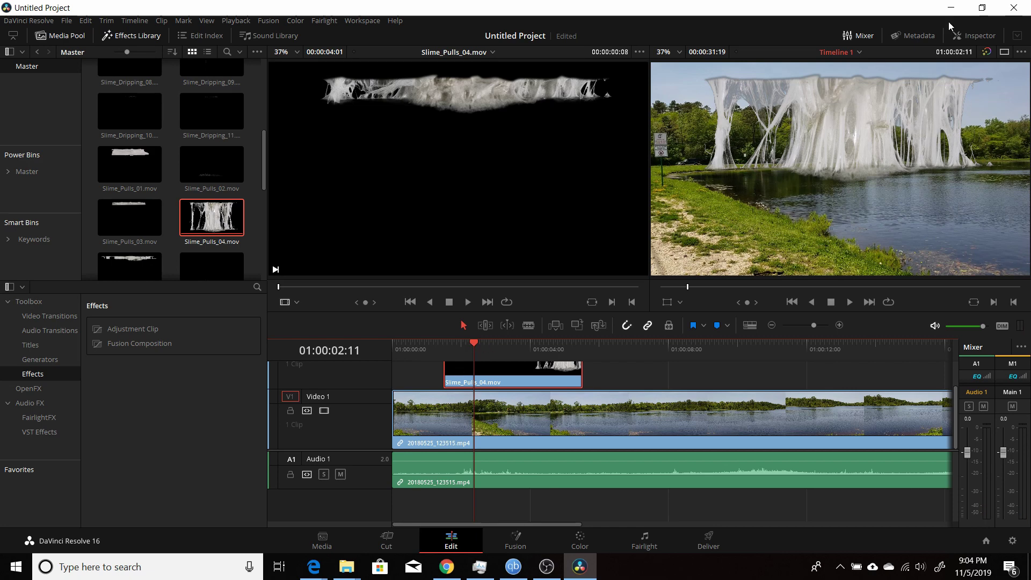
Step: Shrink the slime overlay to zoom 0.506 and move it to the upper-left corner
click(961, 34)
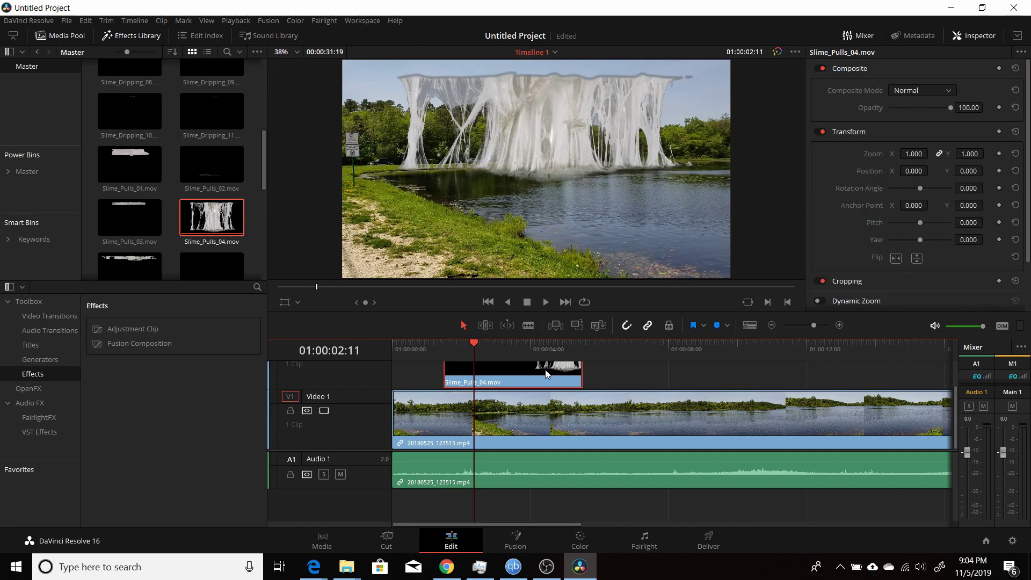
click(285, 301)
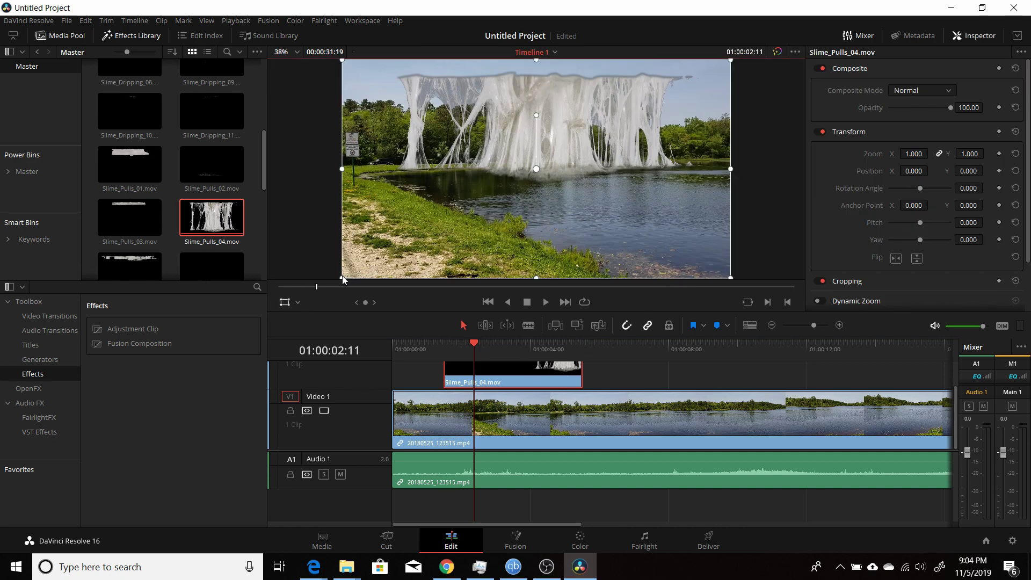
drag(343, 279, 408, 223)
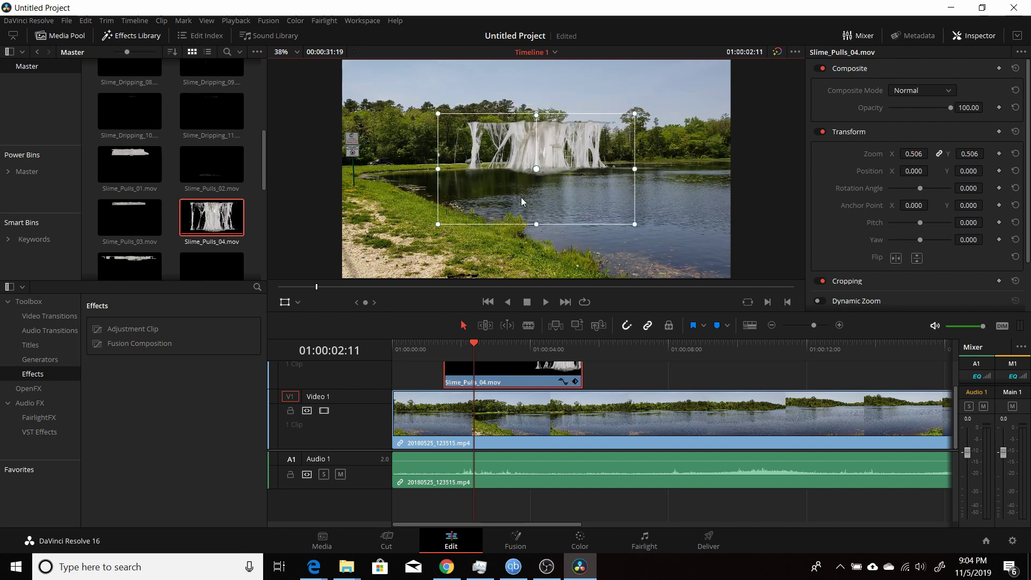
drag(530, 197, 398, 124)
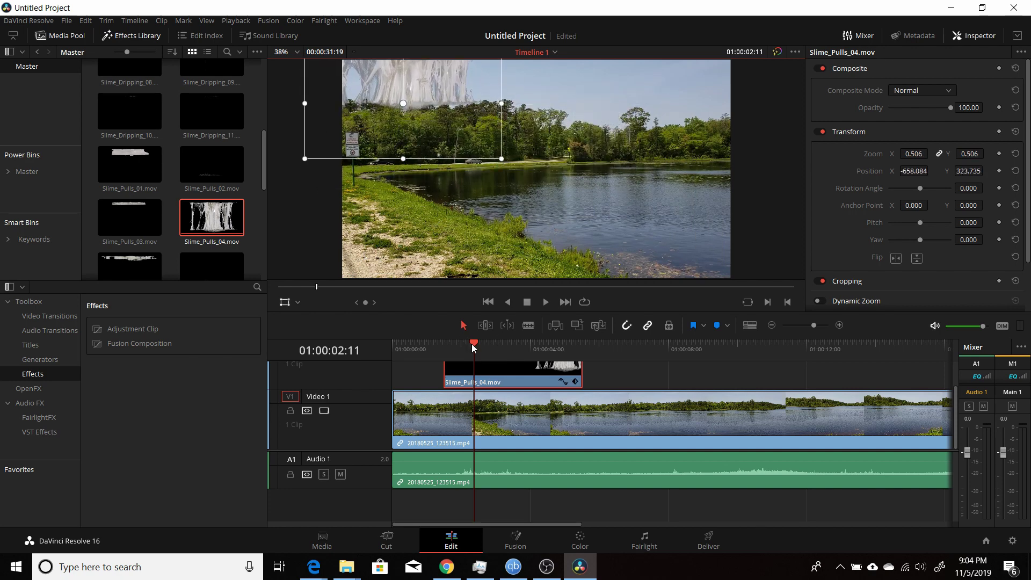
Step: Play back the resized slime overlay to review the composite
drag(457, 341, 449, 343)
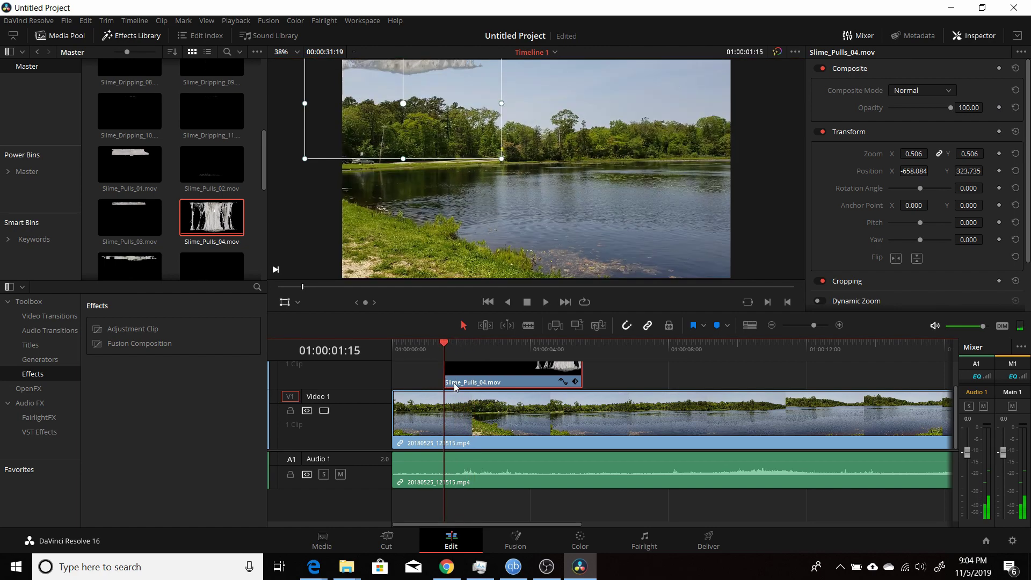
key(space)
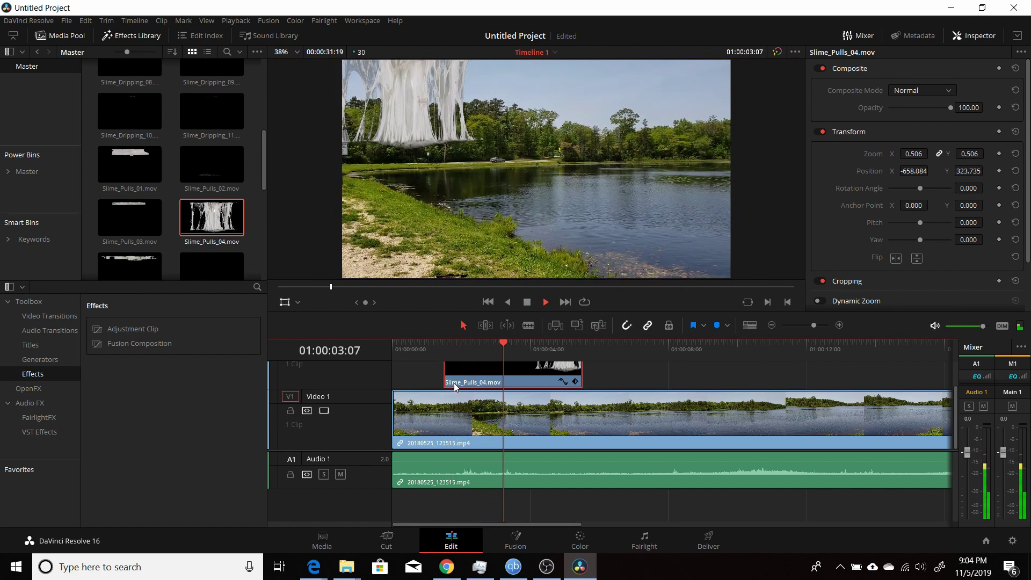
key(space)
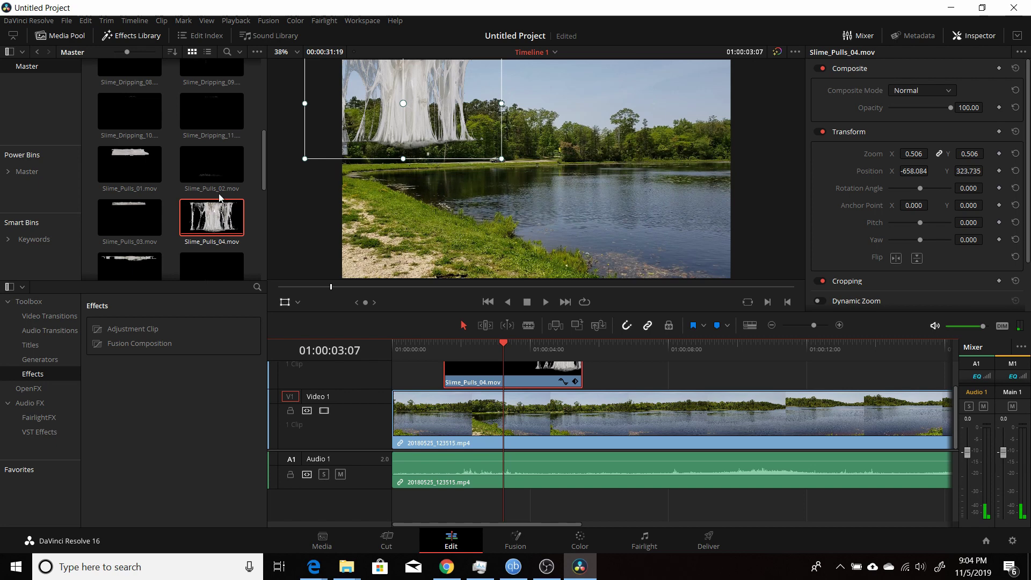
scroll(218, 192, down, 3)
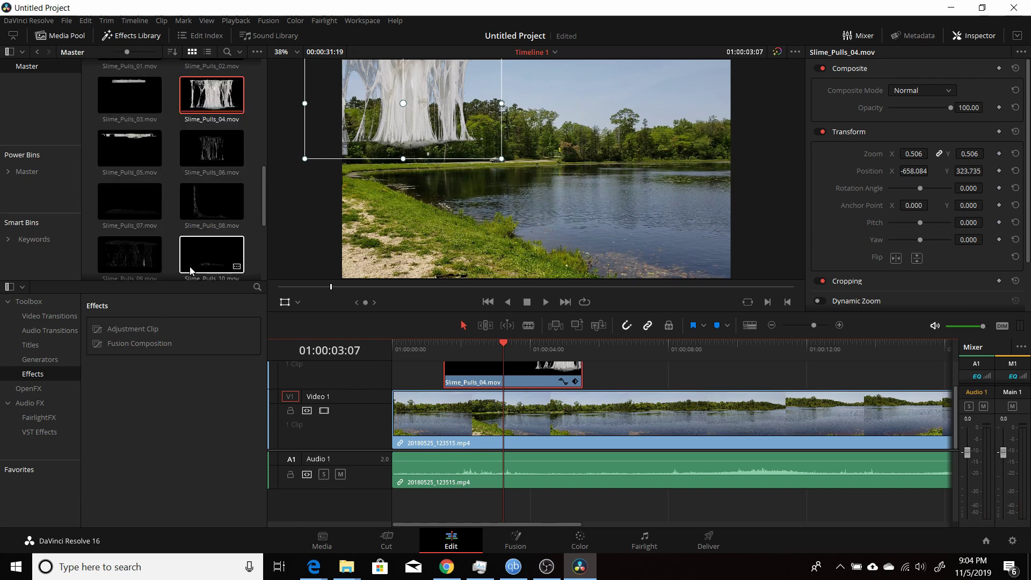
drag(265, 197, 266, 239)
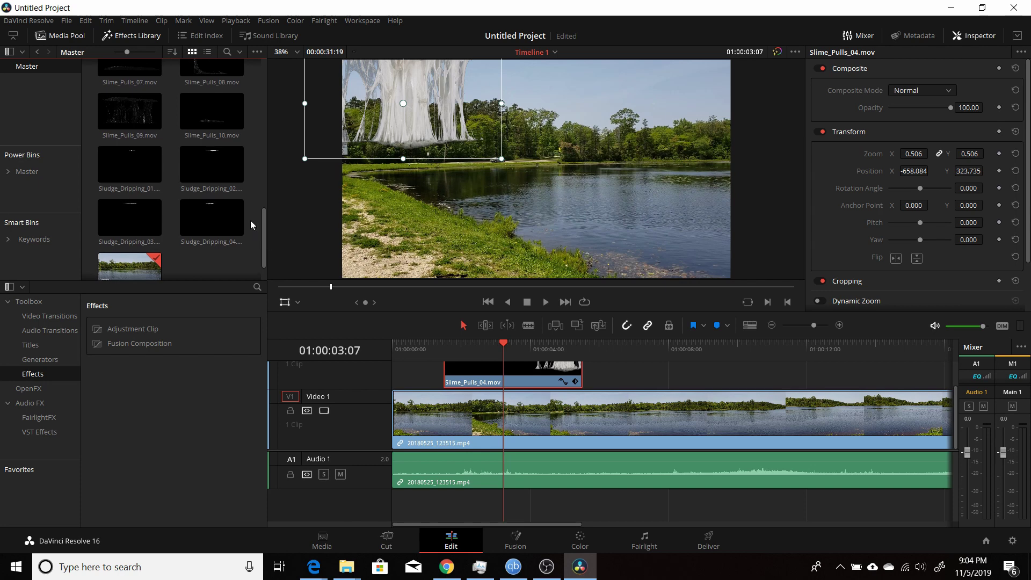
Step: Confirm Sludge_Dripping_02's clip attributes and place it on the upper track after Slime_Pulls_04
right_click(217, 170)
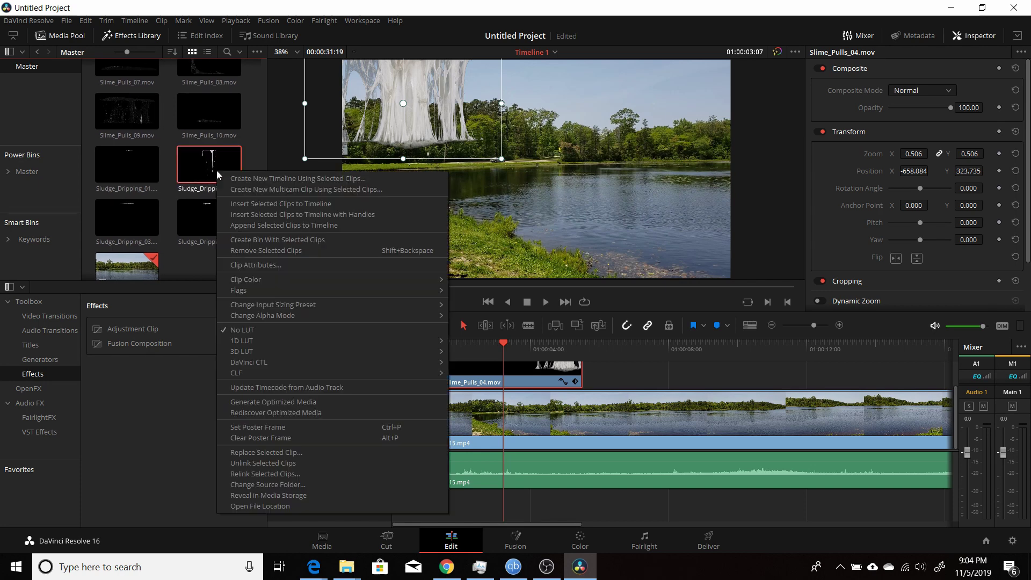
click(256, 265)
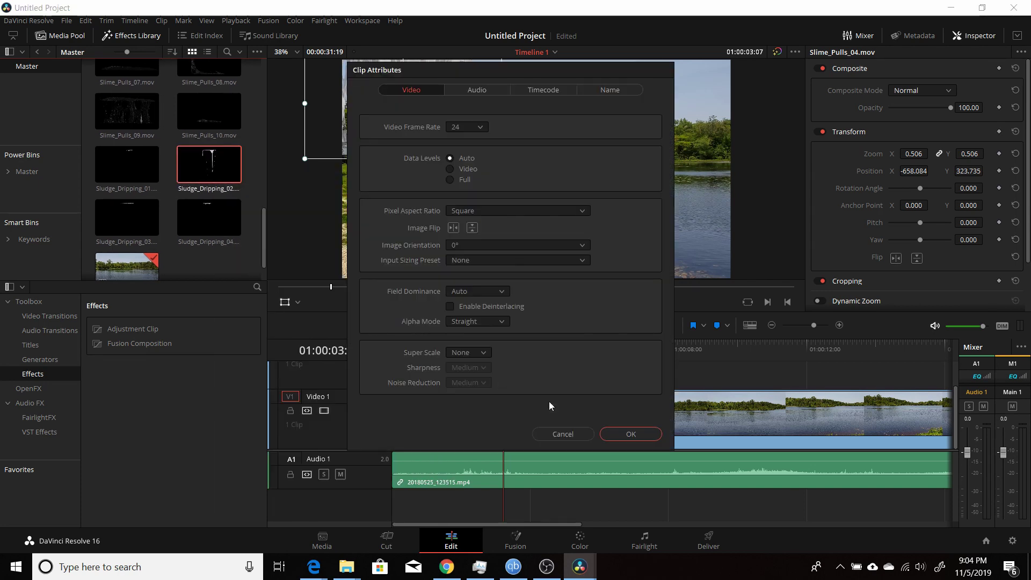
click(612, 434)
drag(214, 171, 658, 378)
Step: Preview the sludge drip, select the clip, and bring it into the Fusion page
click(652, 344)
key(space)
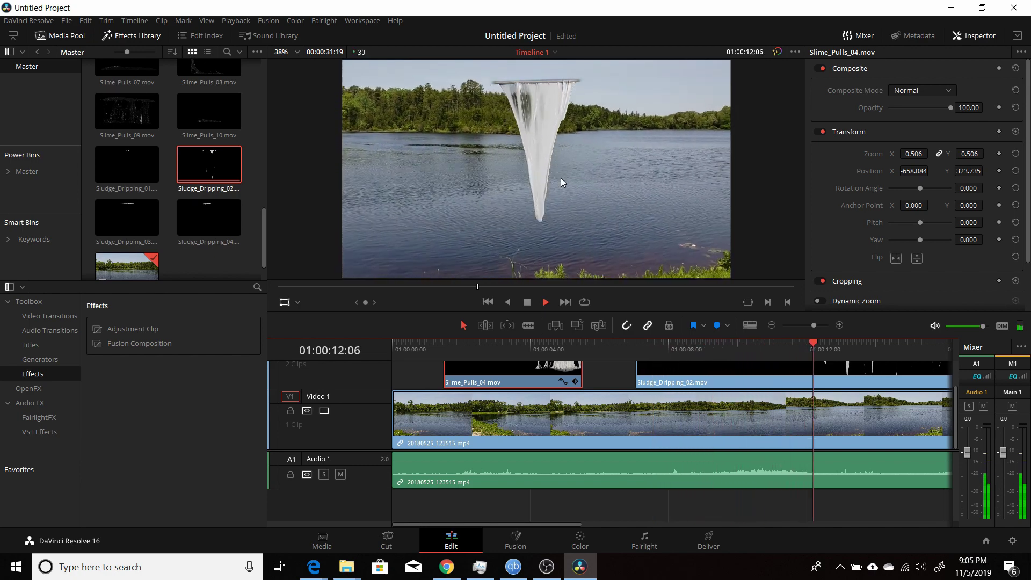
key(space)
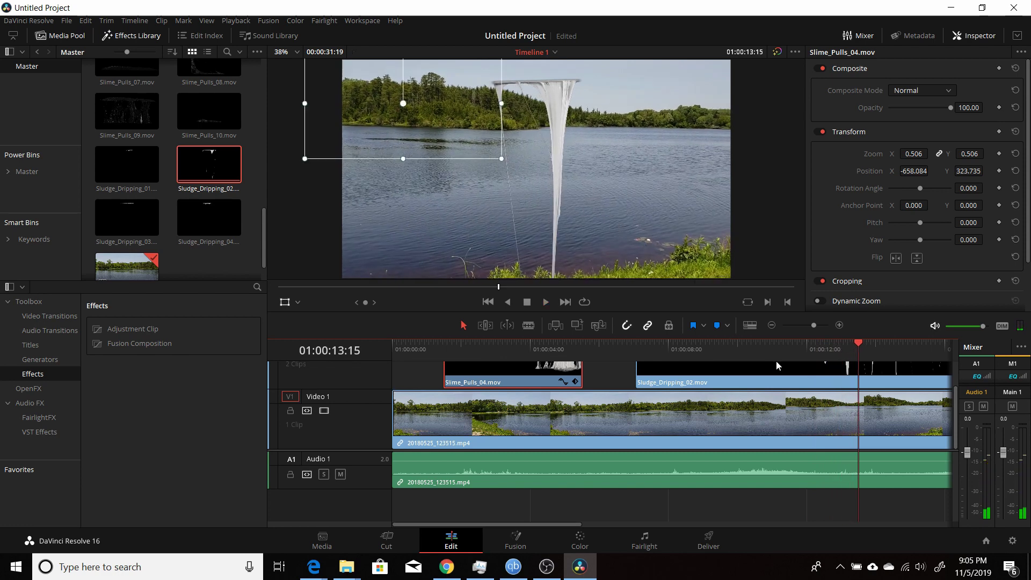
click(660, 374)
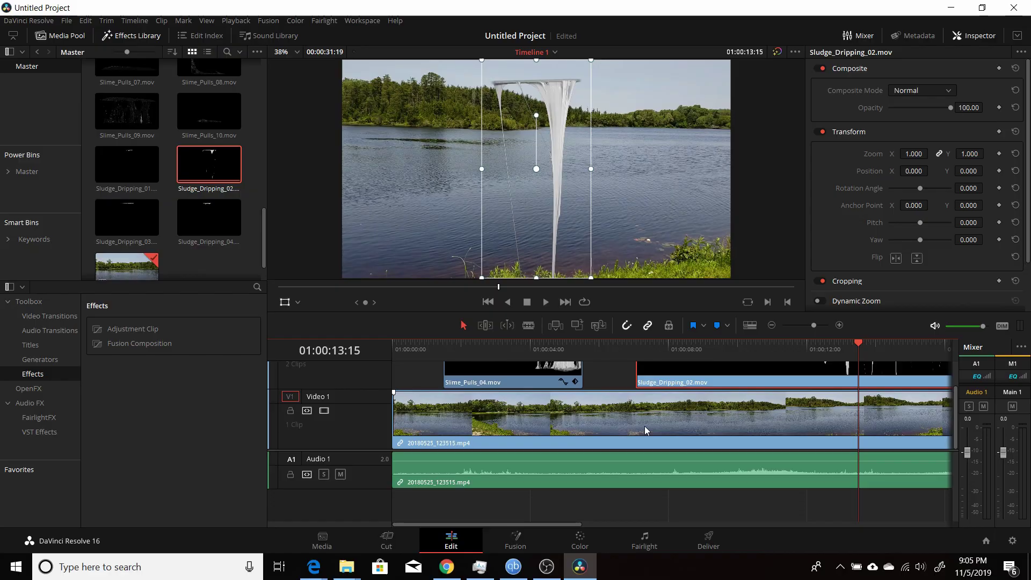
key(shift+5)
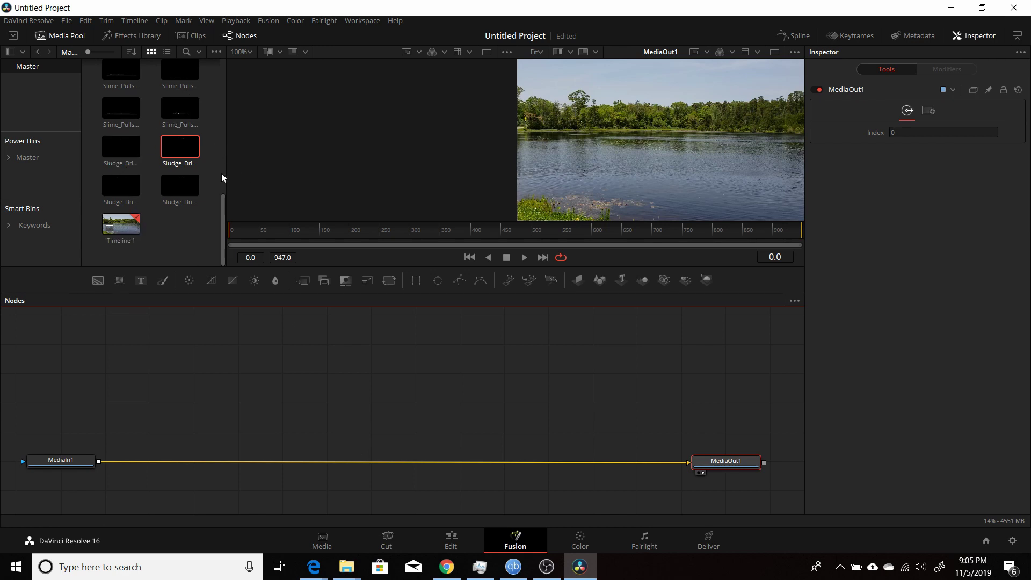
Step: Add Sludge_Dripping_02.mov to the node graph as MediaIn2 and show it in the left viewer
drag(183, 150, 145, 373)
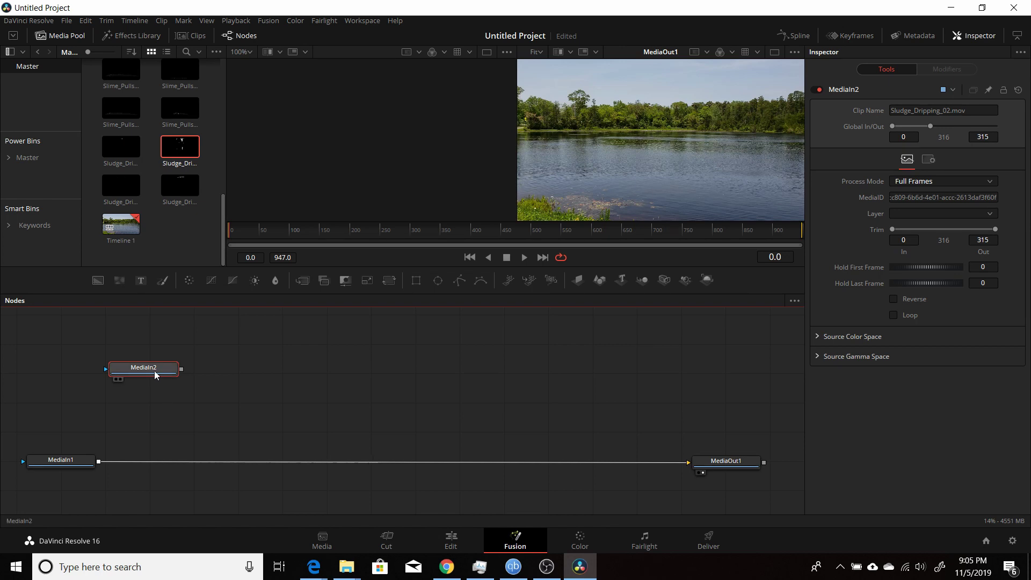
key(1)
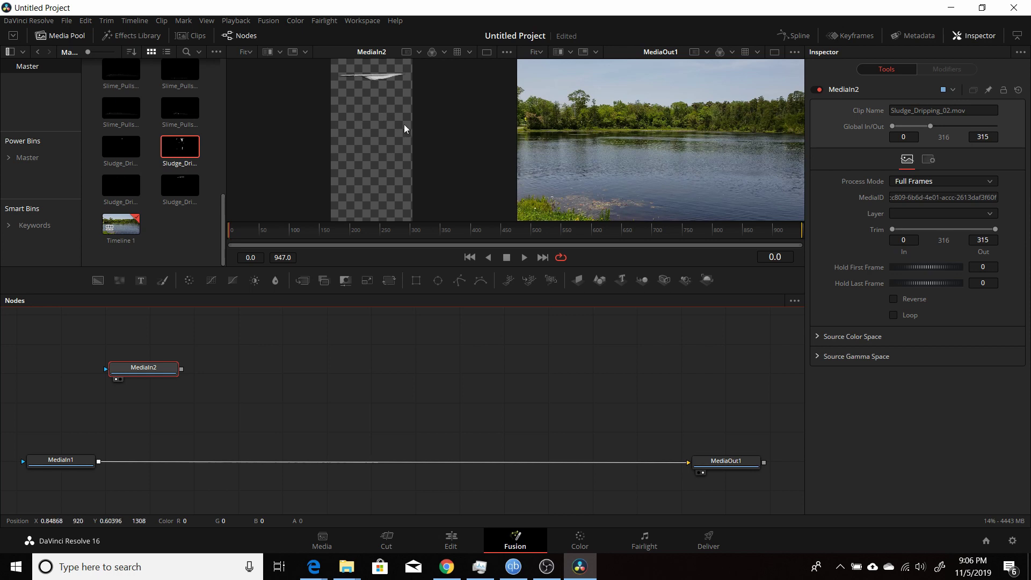
scroll(406, 127, down, 1)
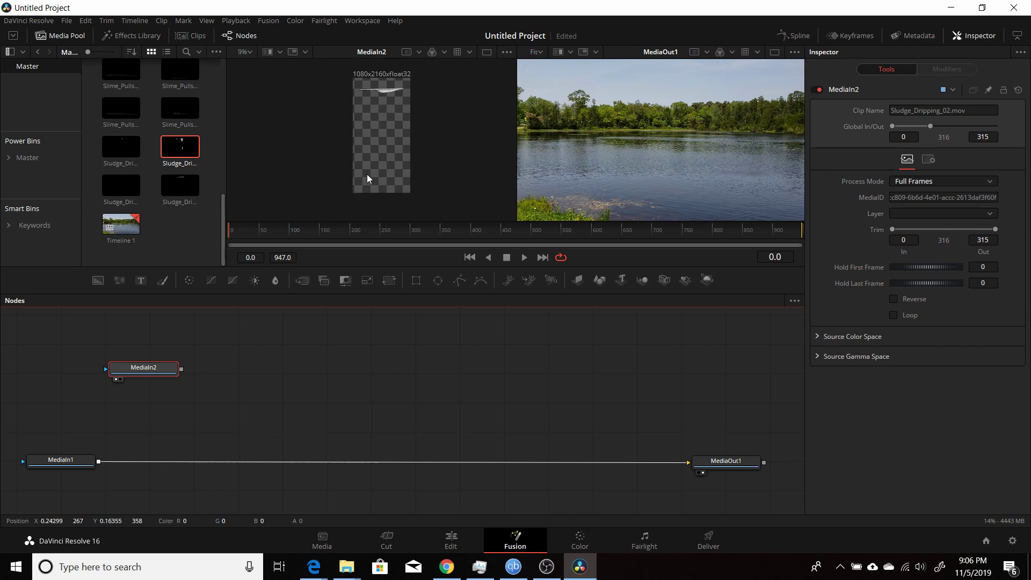
scroll(377, 168, up, 1)
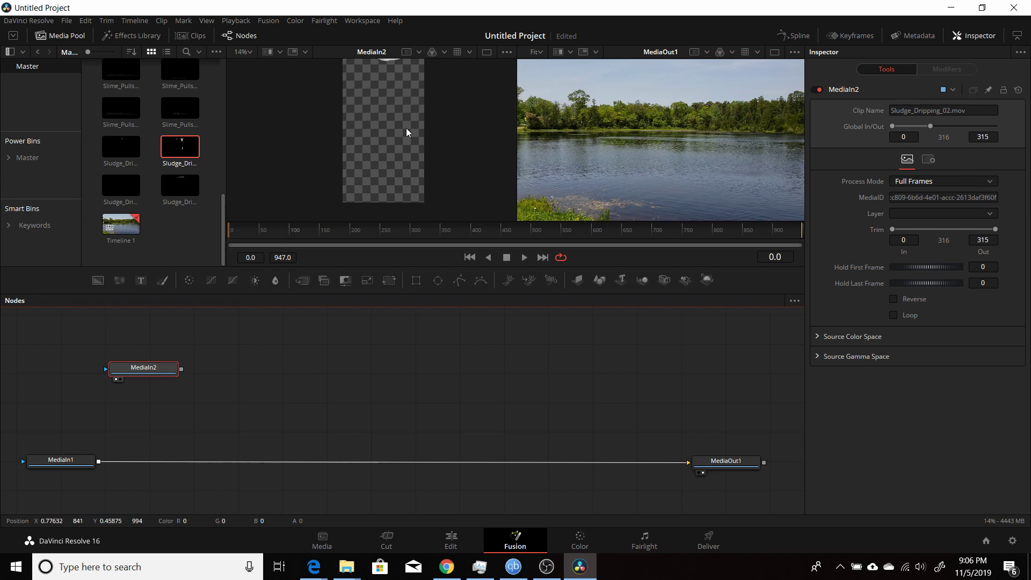
Step: Merge MediaIn2 over the lake footage through a new Merge1 node
scroll(406, 128, down, 2)
scroll(402, 122, up, 2)
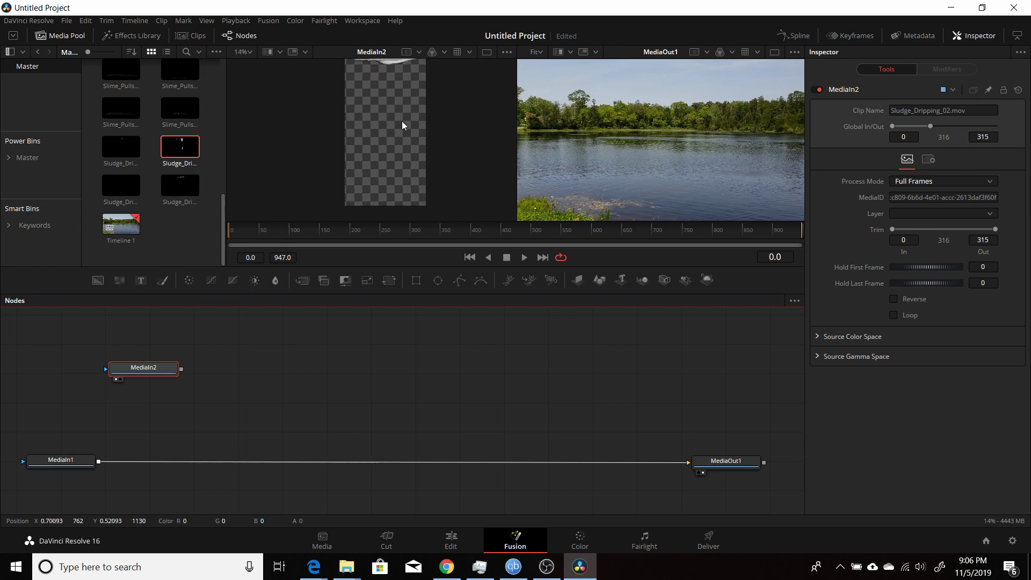
drag(181, 369, 108, 465)
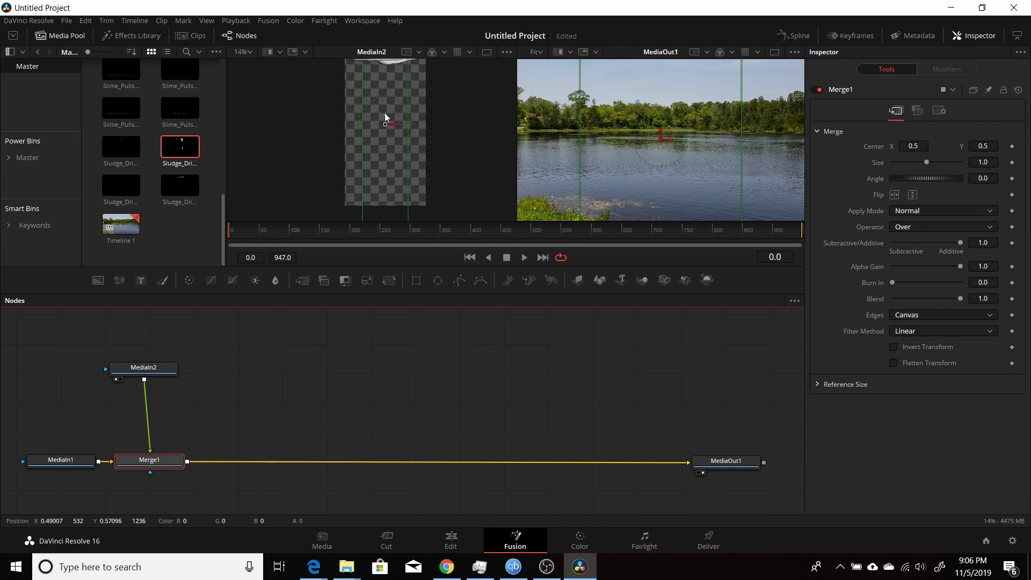
Step: Shift the sludge layer down to Center Y 0.186468 and preview the composite
drag(387, 115, 399, 168)
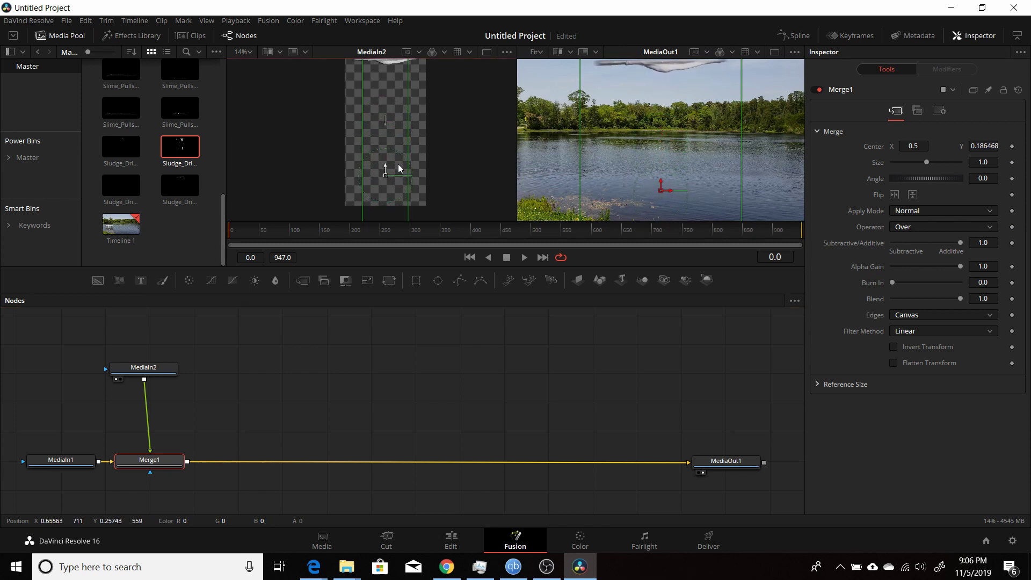
click(524, 258)
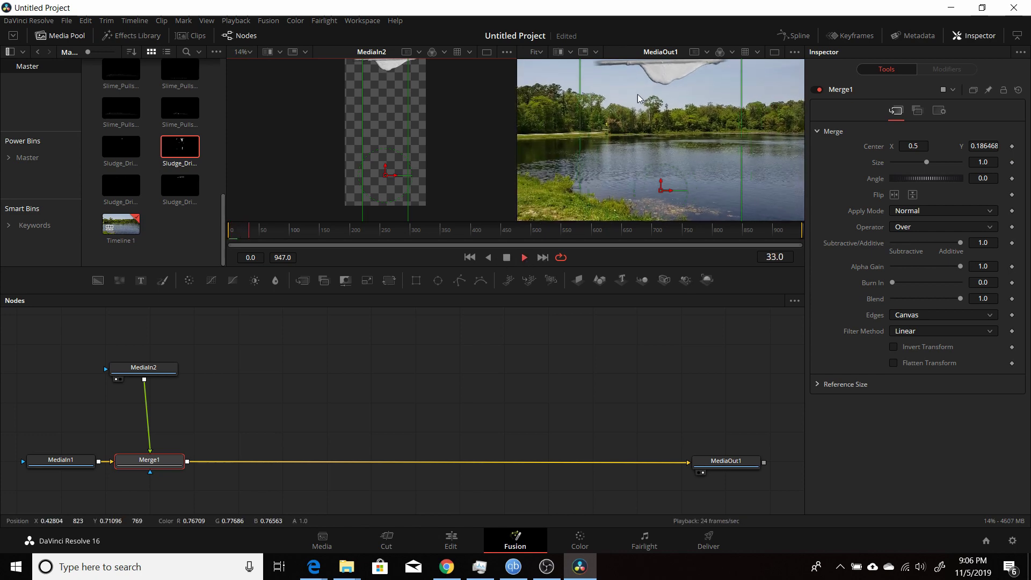
click(506, 257)
Step: Insert a Transform1 node after MediaIn2
drag(144, 370, 144, 365)
click(389, 279)
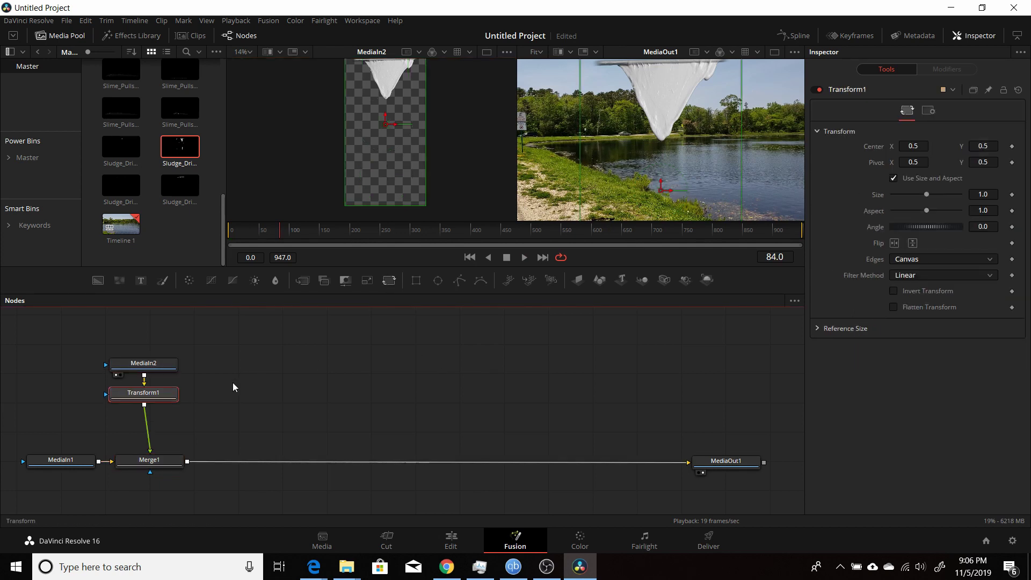
drag(180, 398, 182, 402)
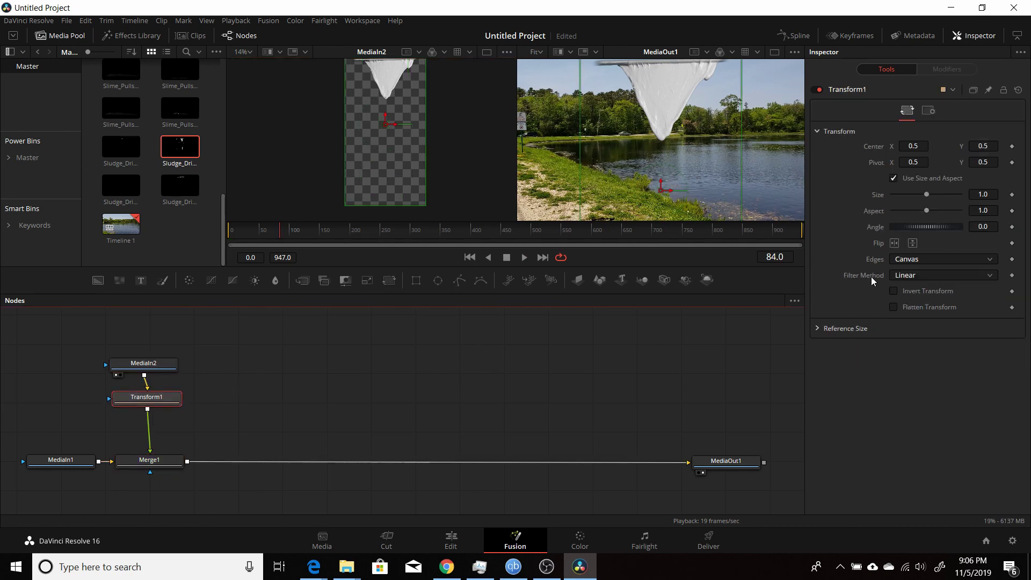
Step: Shrink the sludge to size 0.56, place it at X -0.12471, Y 0.694352, and preview
drag(926, 194, 911, 200)
drag(661, 189, 562, 131)
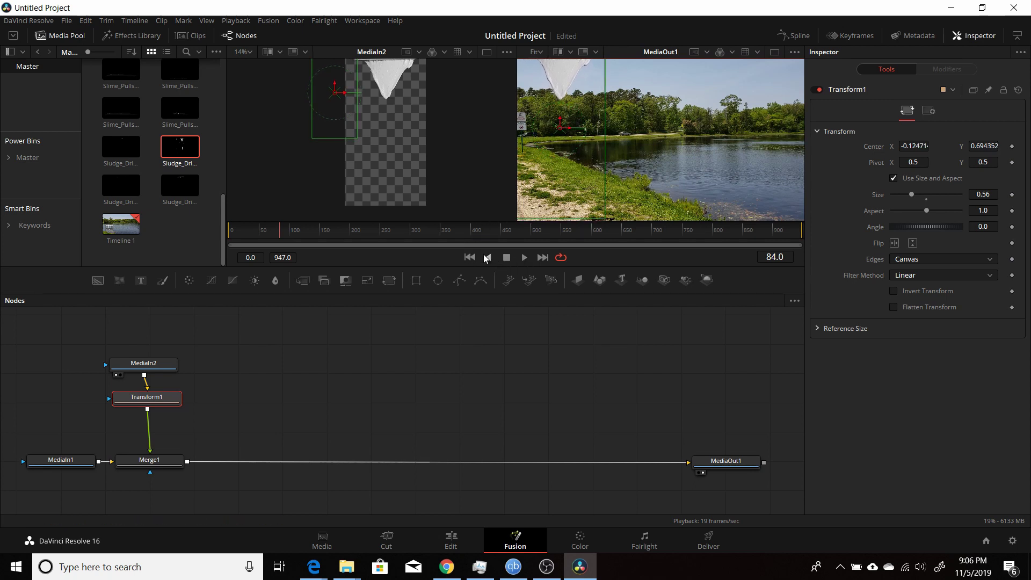
click(527, 258)
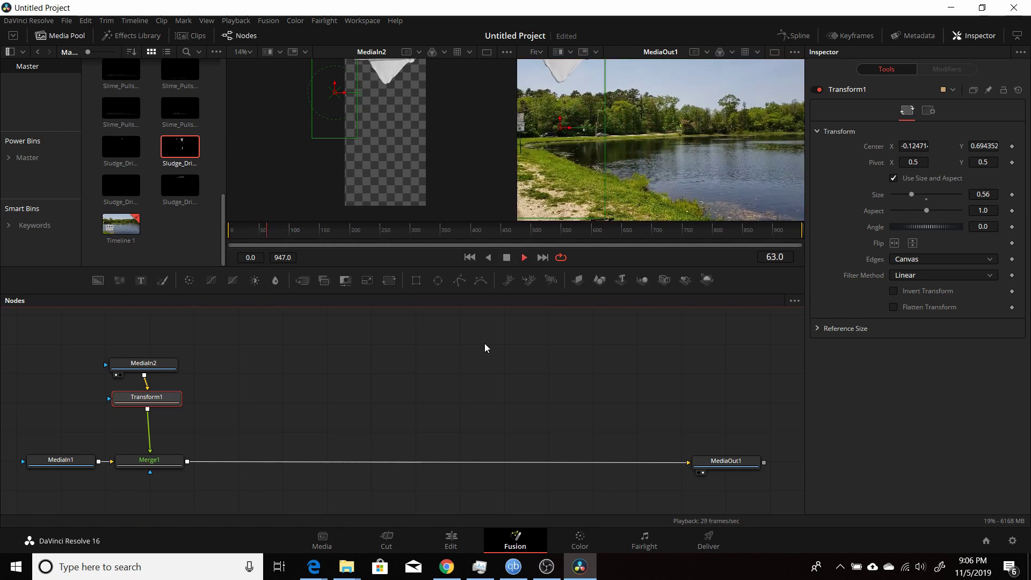
click(506, 257)
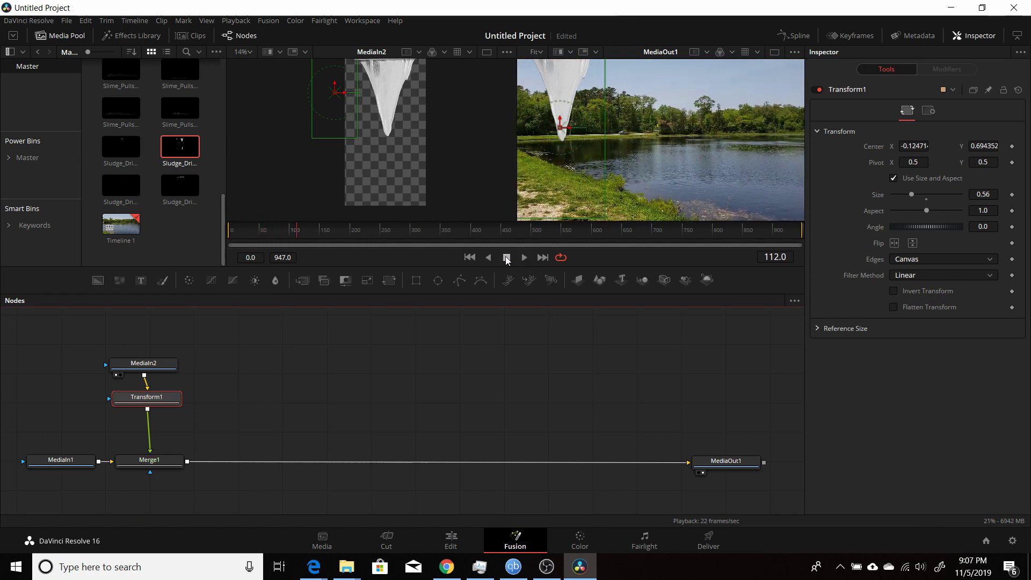
click(527, 372)
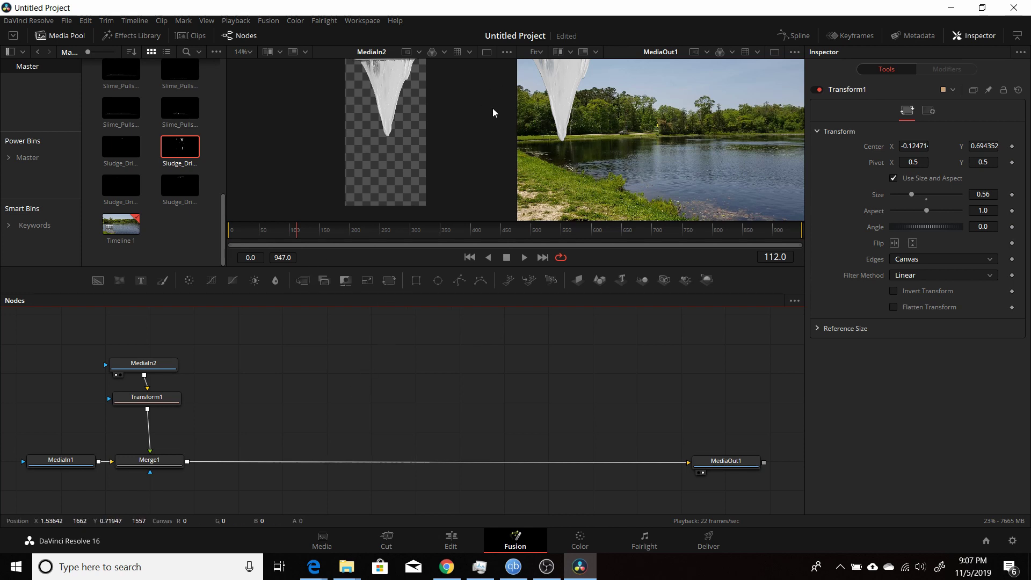
Step: Make room between MediaIn2 and Transform1 and insert a ColorCorrector1 node there
click(156, 404)
drag(156, 404, 152, 429)
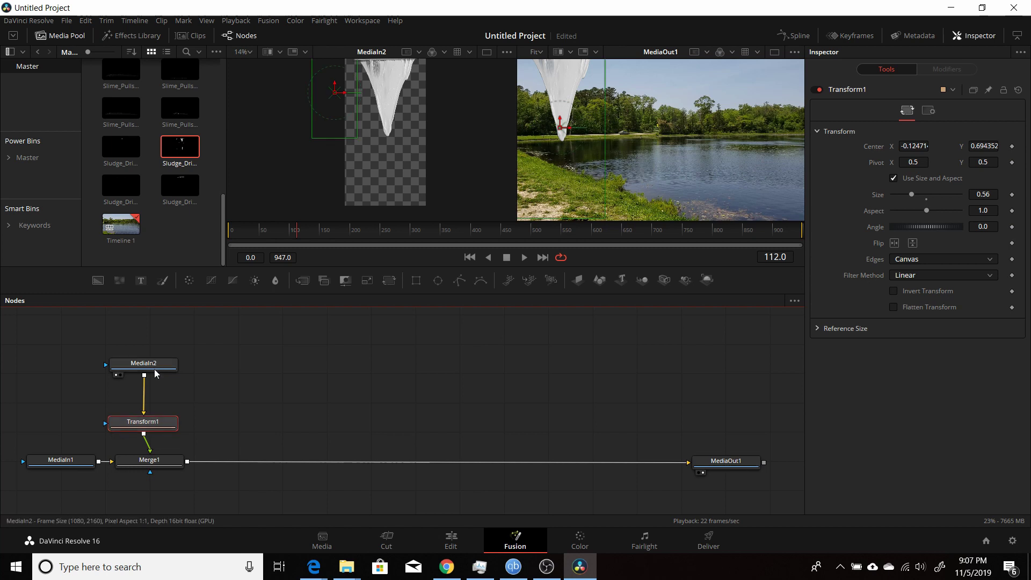
drag(155, 365, 155, 347)
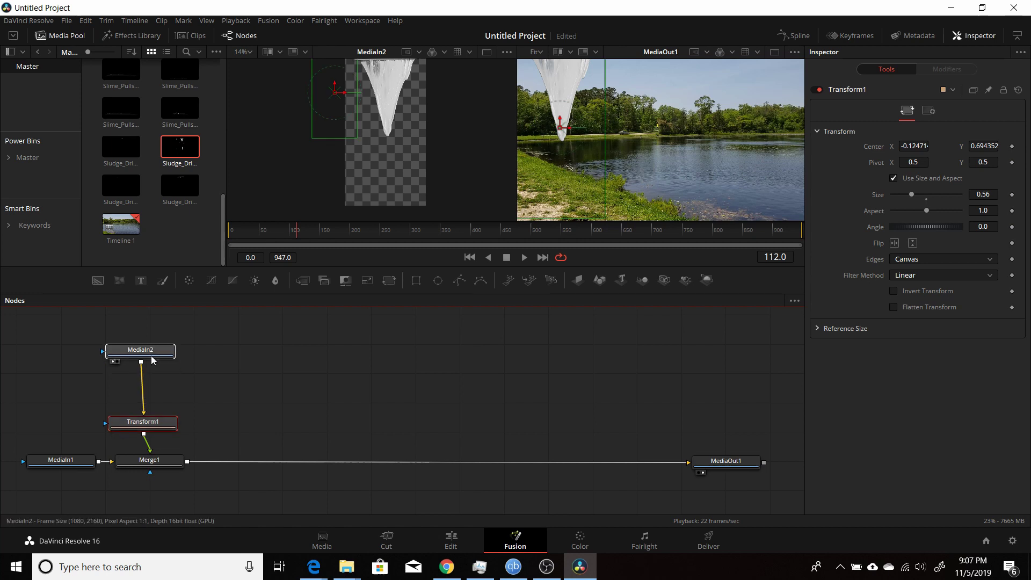
click(189, 280)
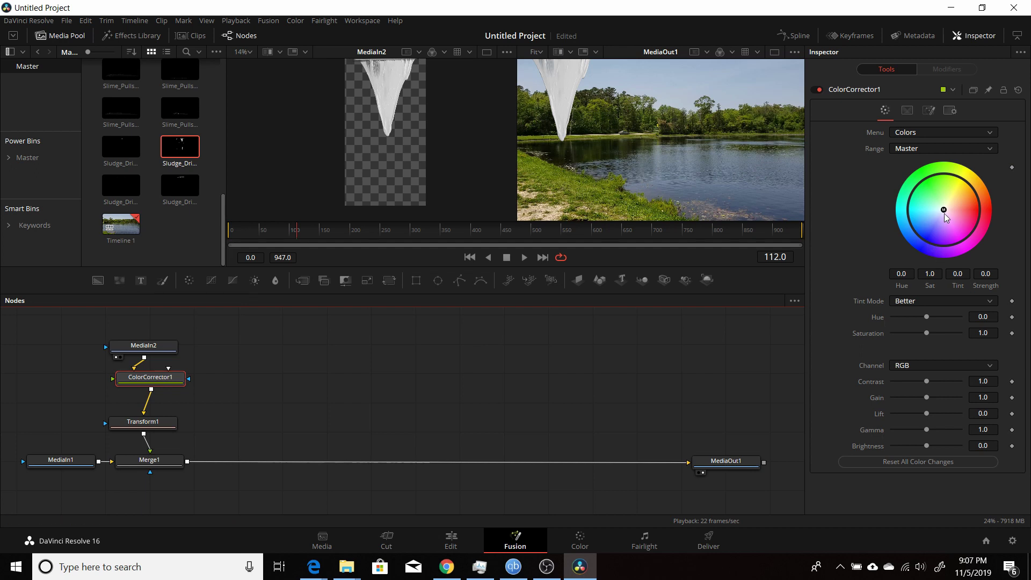
Step: Tint the sludge red with saturation 1.67 and gain 0.83, adjusting gamma while previewing
drag(944, 212, 979, 210)
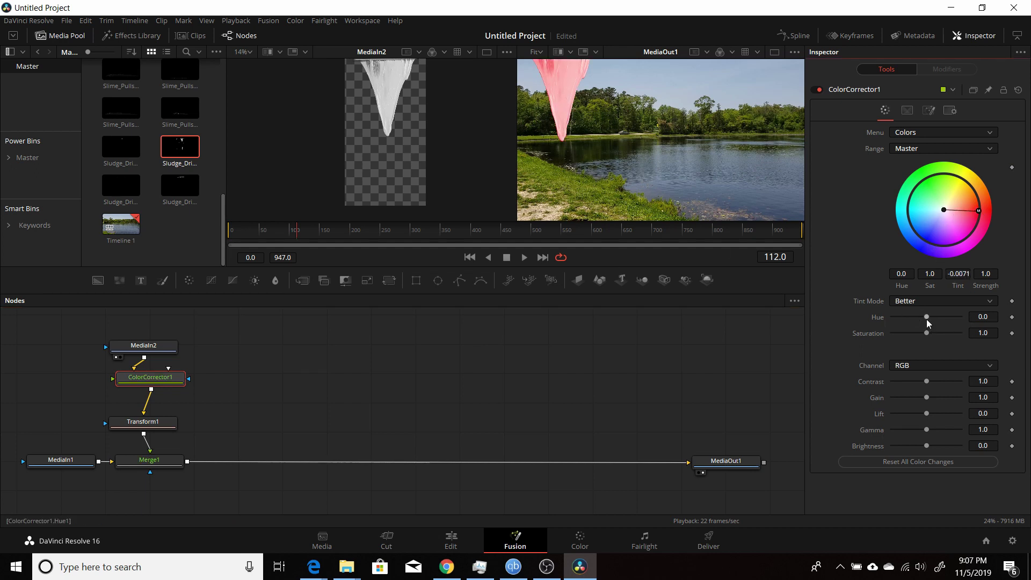
mouse_move(932, 335)
mouse_down()
mouse_move(916, 337)
mouse_move(947, 333)
mouse_up()
click(470, 257)
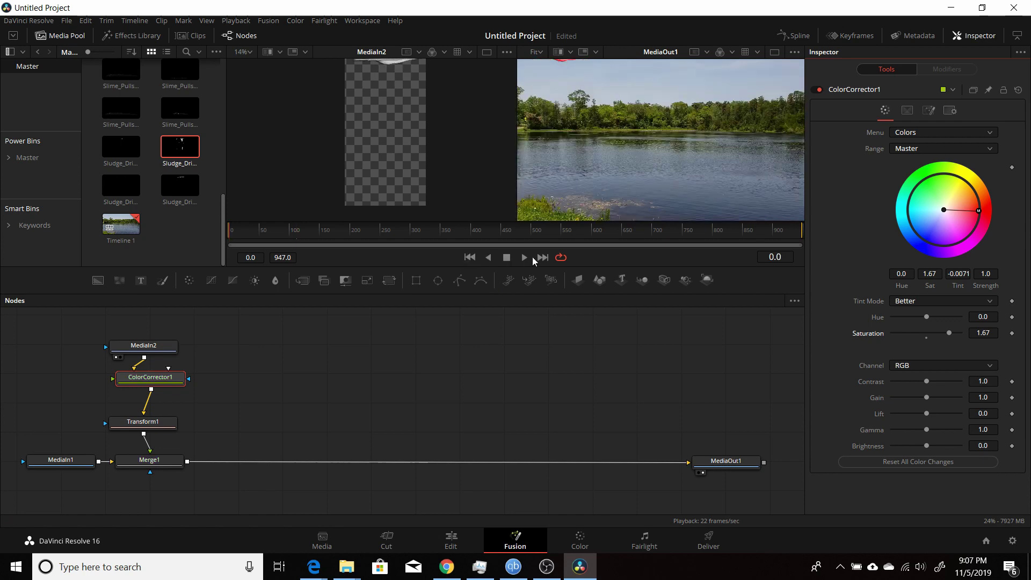
click(523, 258)
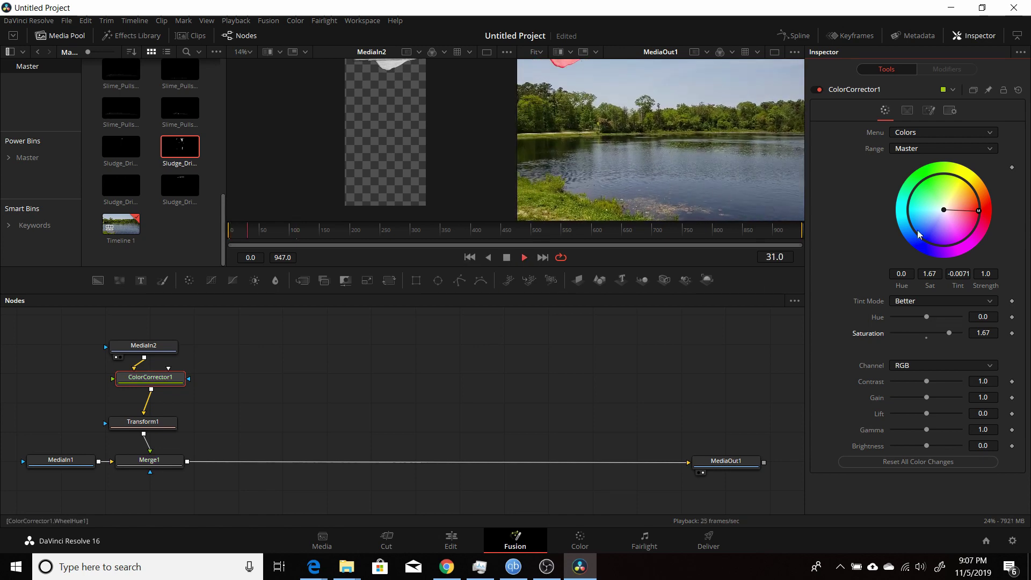
drag(926, 397, 920, 398)
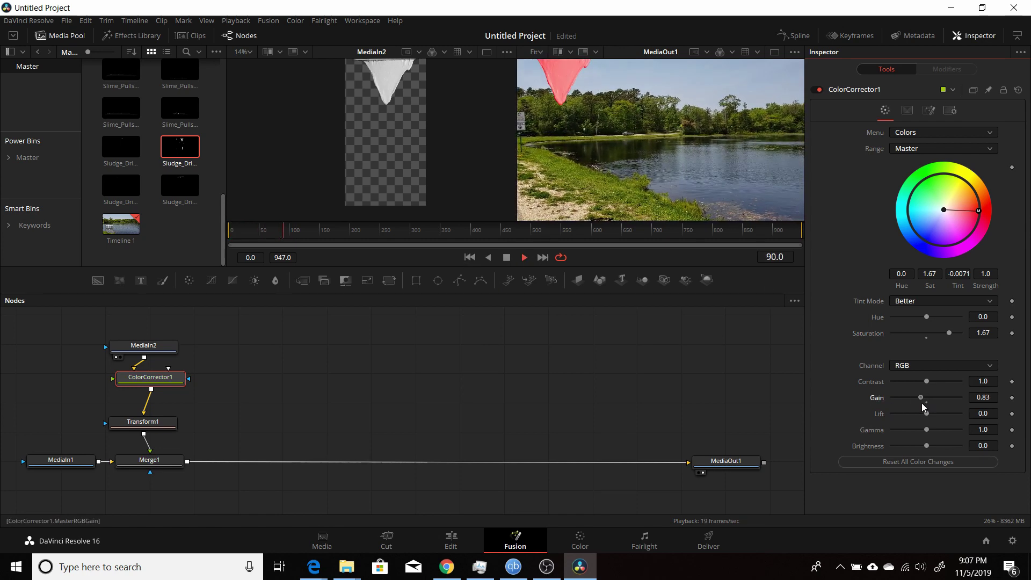
click(506, 257)
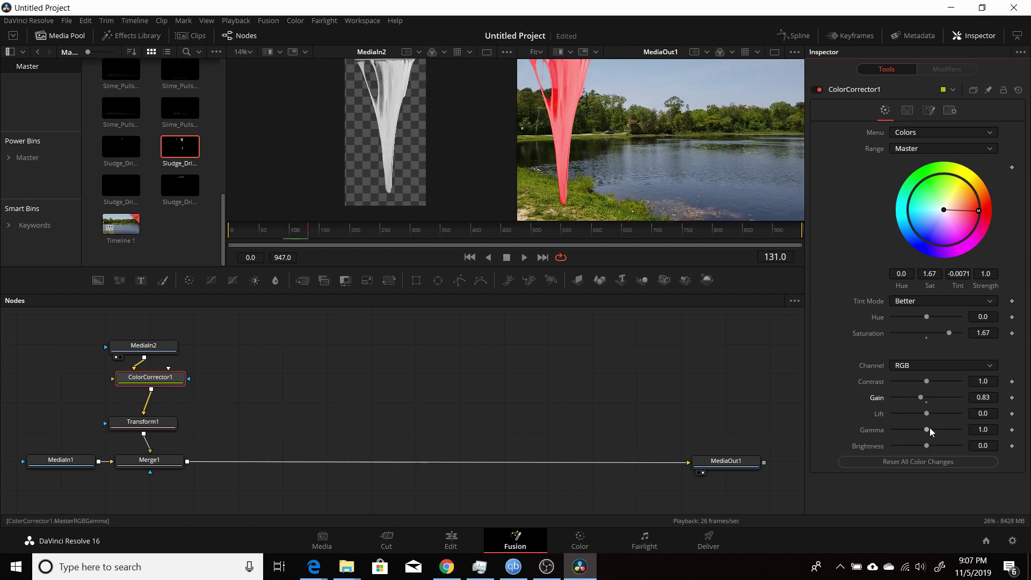
mouse_move(929, 430)
mouse_down()
mouse_move(943, 430)
mouse_move(934, 430)
mouse_up()
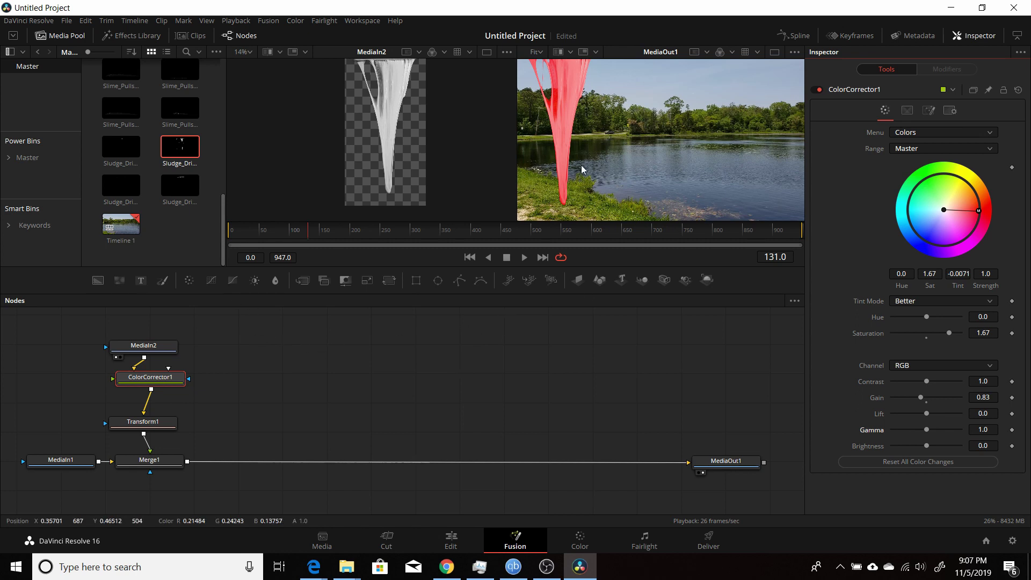
Step: Add Slime_Dripping_02.mov as MediaIn3, preview it, and merge it over the composite via Merge2
scroll(205, 161, up, 10)
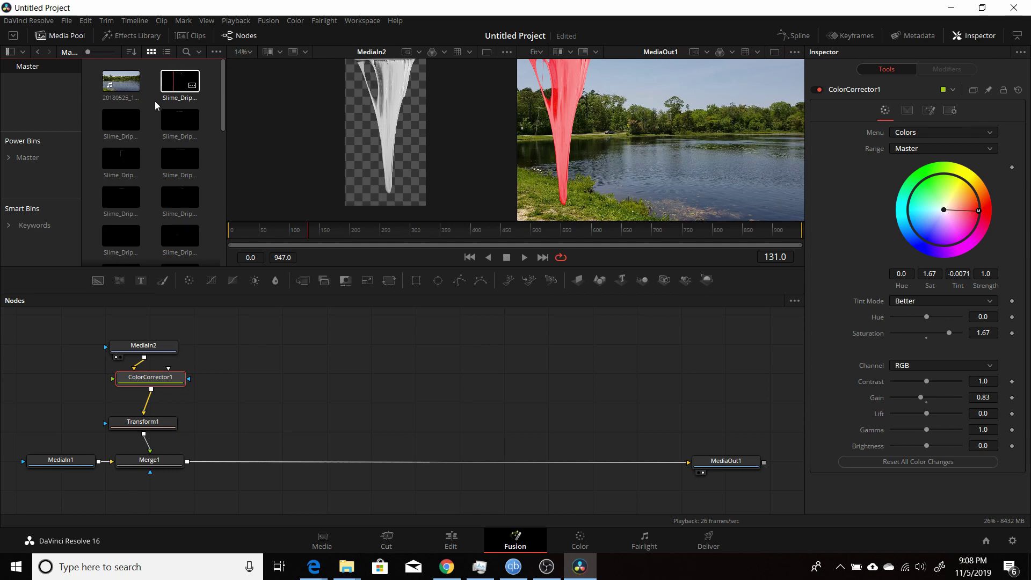
drag(123, 119, 282, 352)
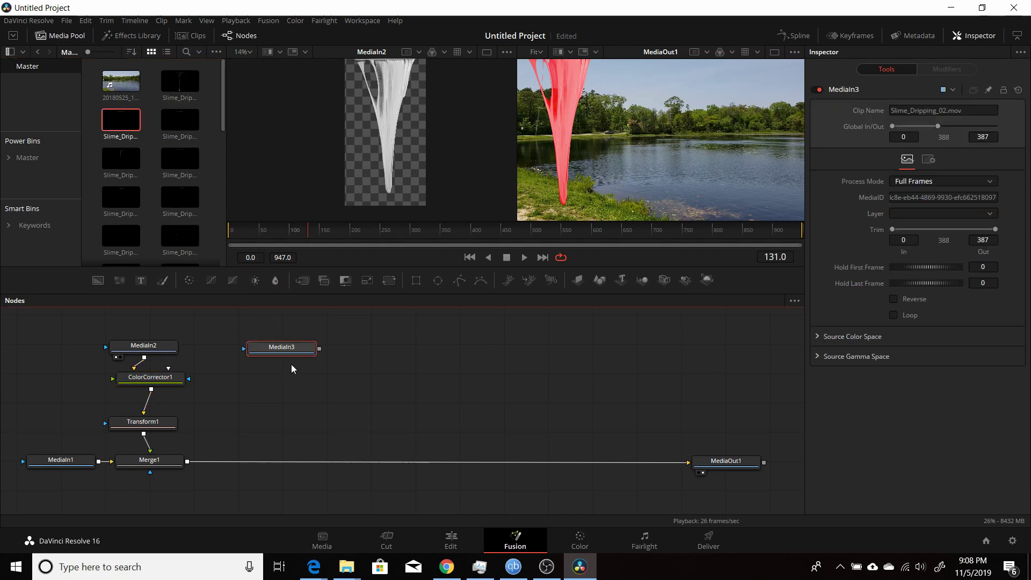
key(1)
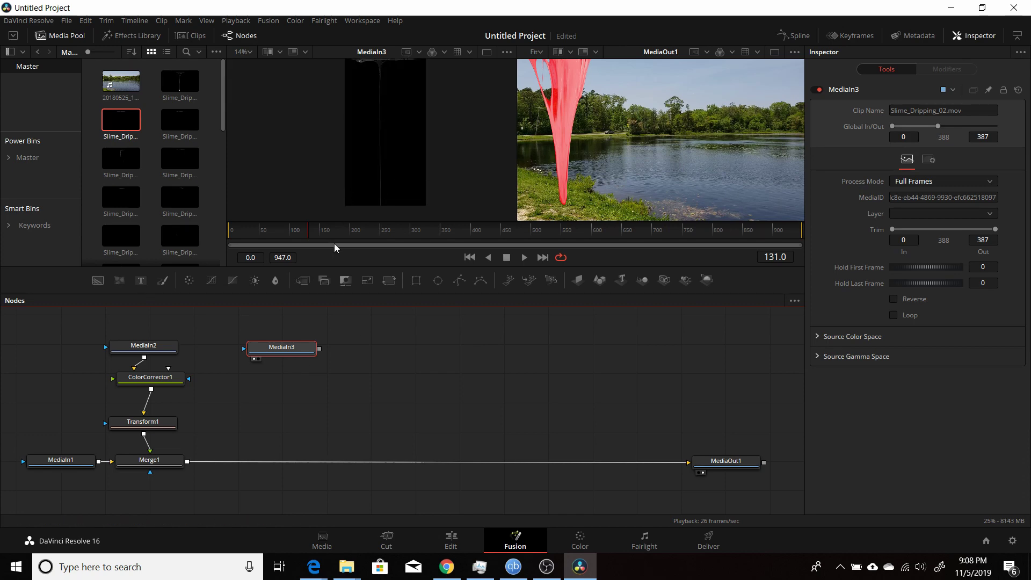
click(470, 259)
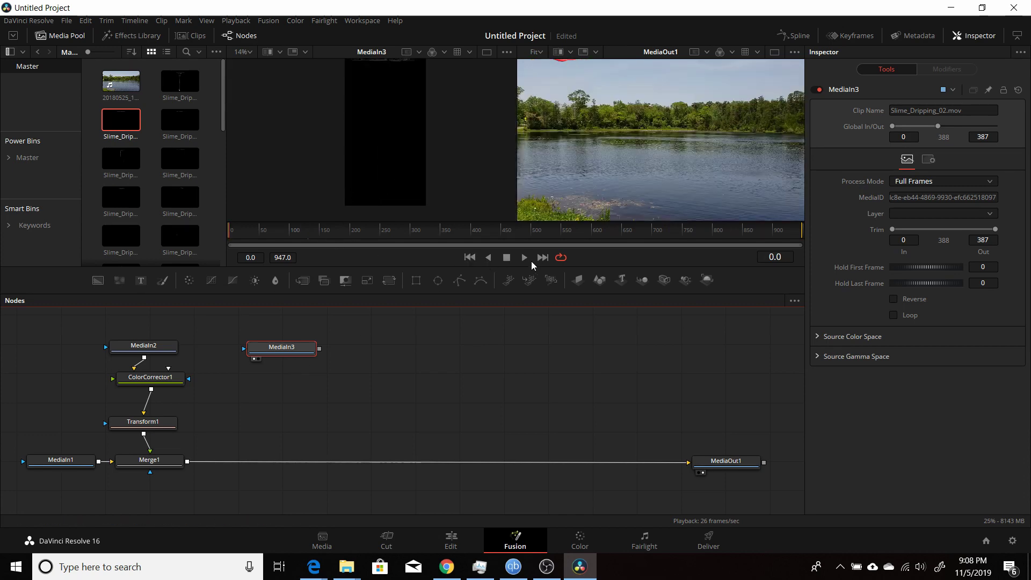
click(523, 259)
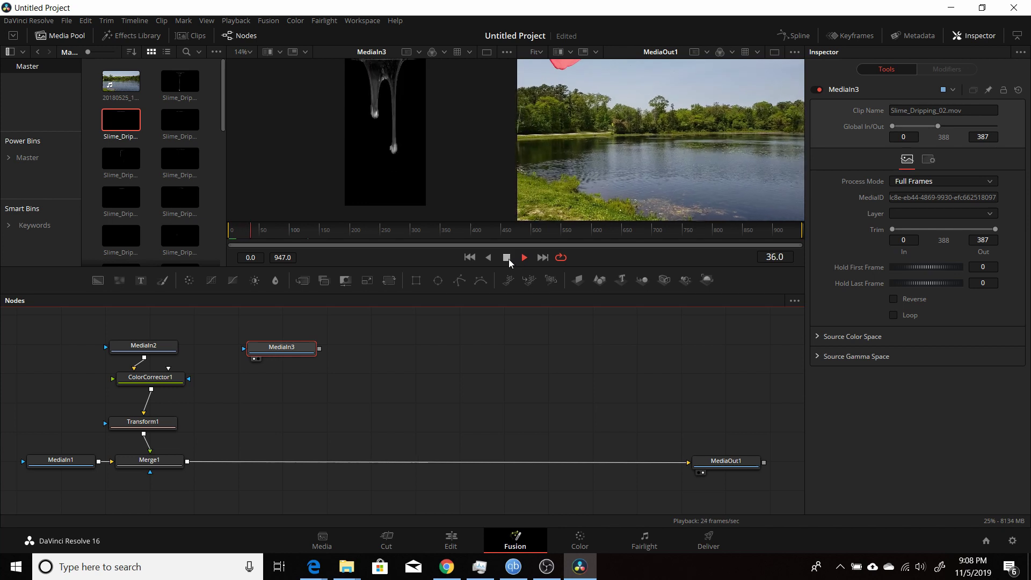
click(508, 259)
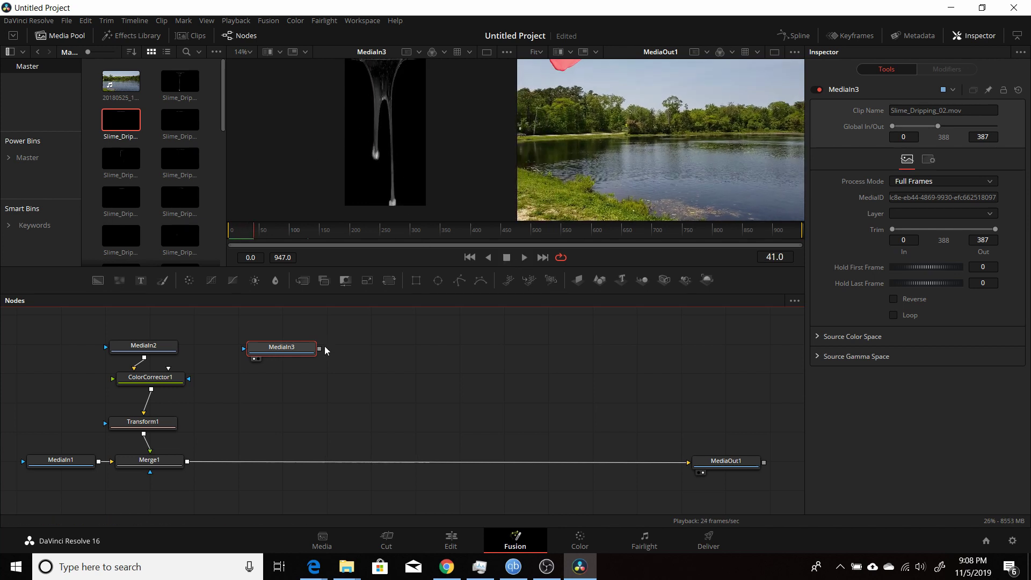
drag(319, 349, 191, 462)
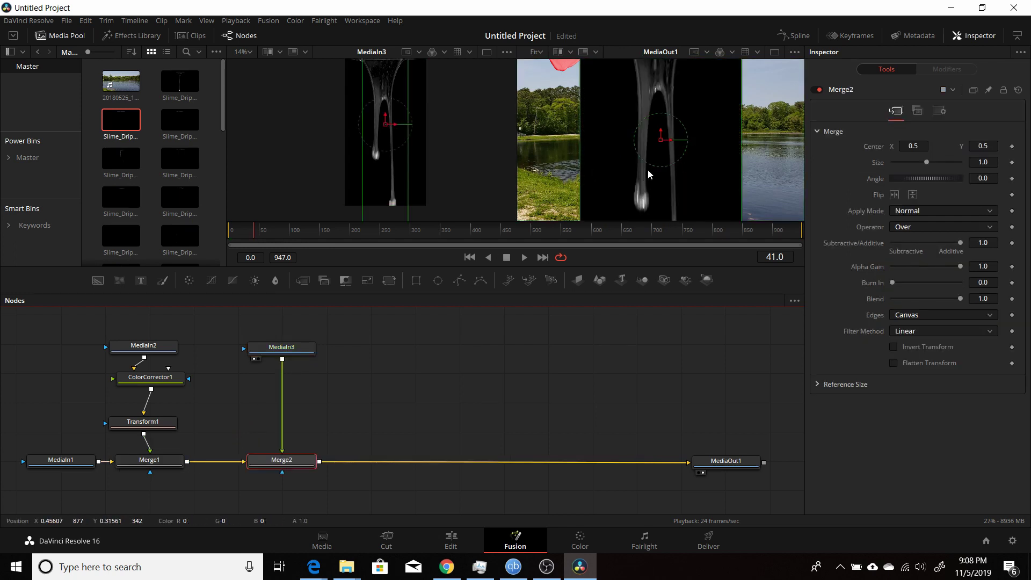
drag(299, 353, 301, 353)
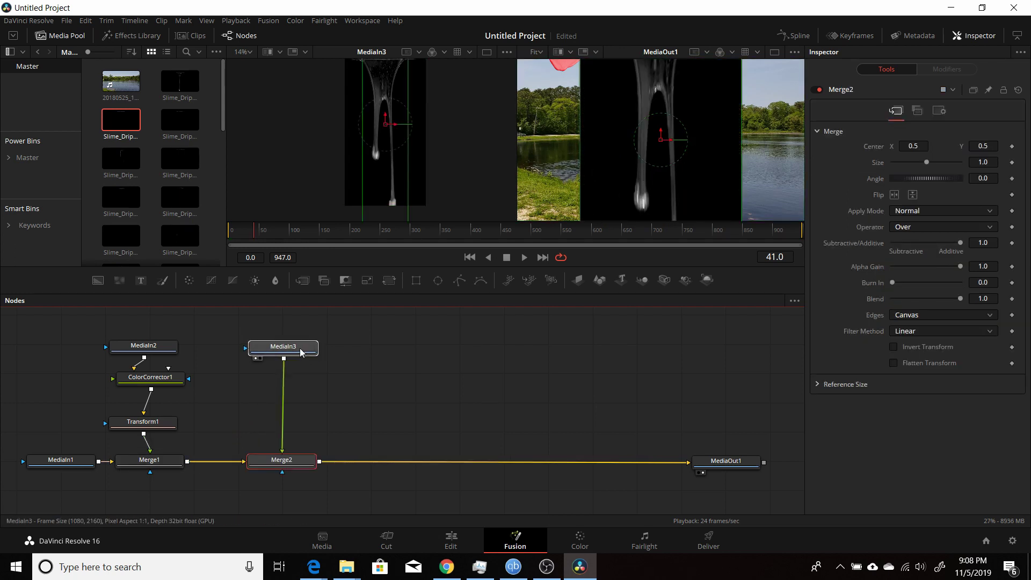
Step: Add a Luma Keyer from Effects Library > Tools > Matte after MediaIn3 and set High to 0.444
click(130, 36)
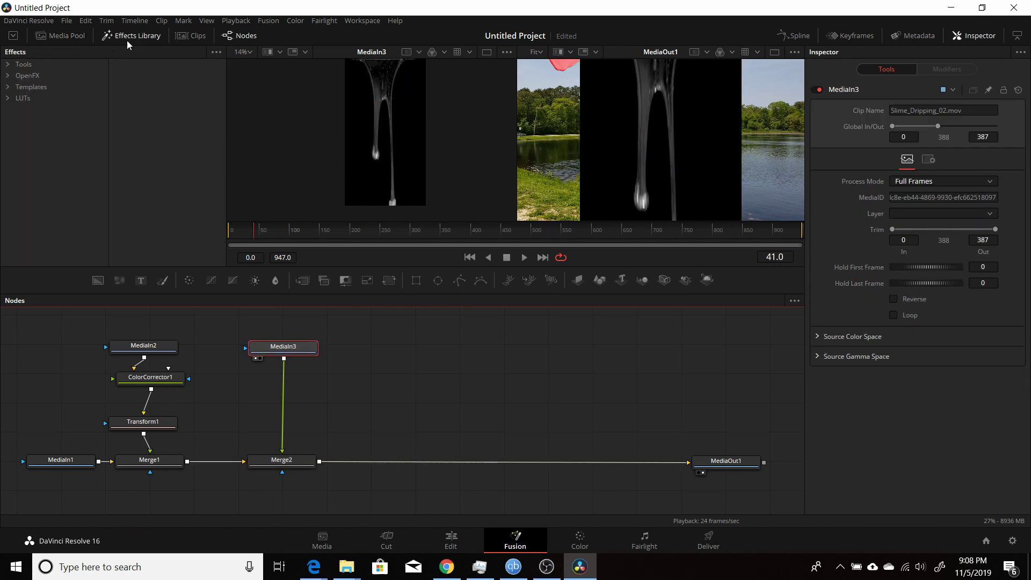
click(10, 65)
scroll(48, 183, down, 2)
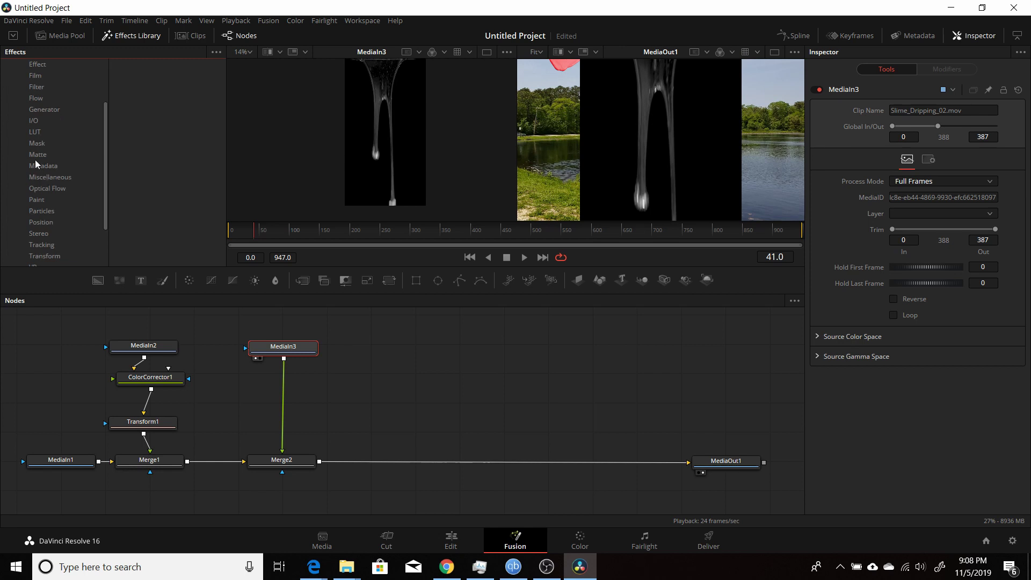
click(38, 155)
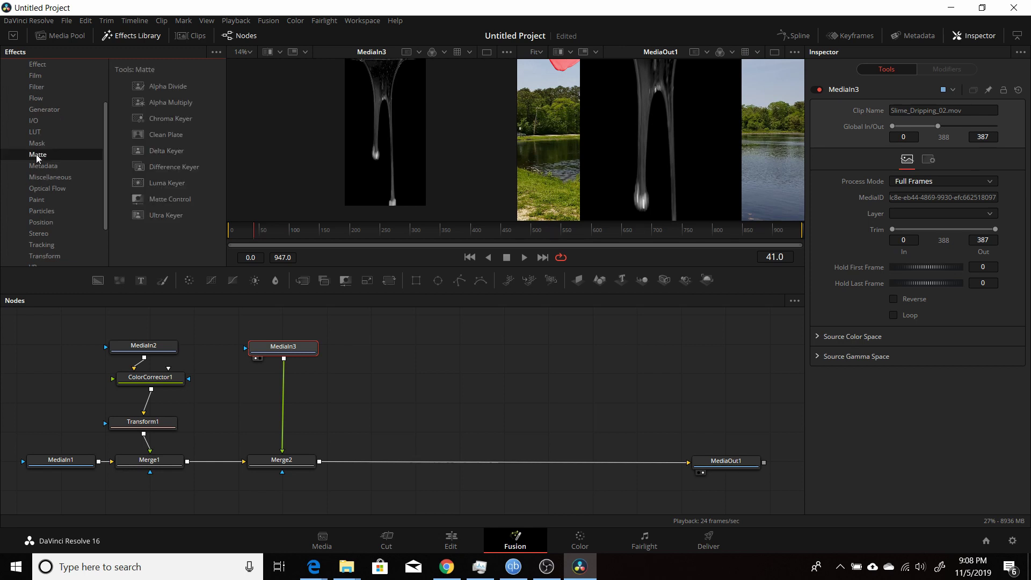
click(153, 184)
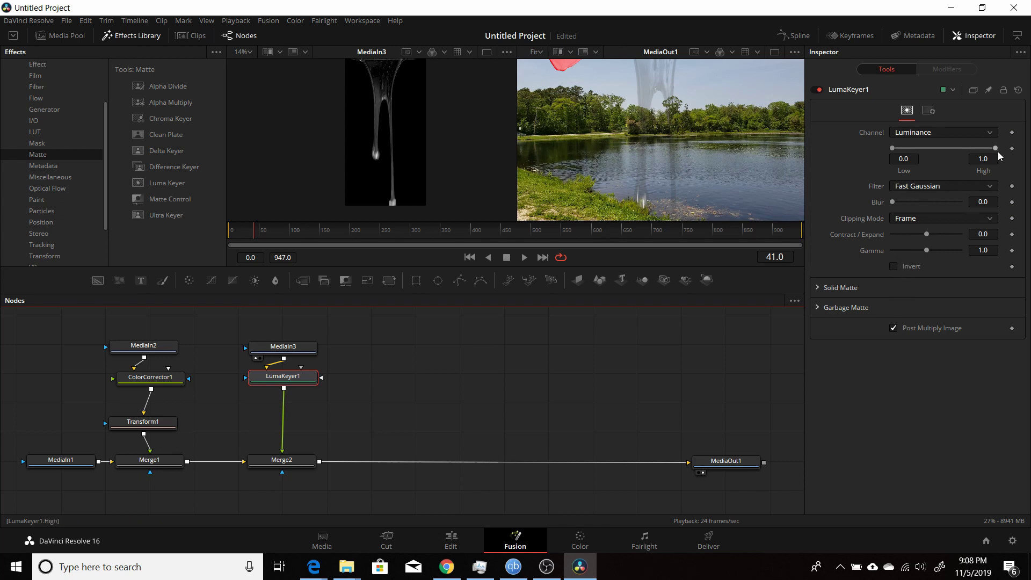
drag(997, 153, 942, 155)
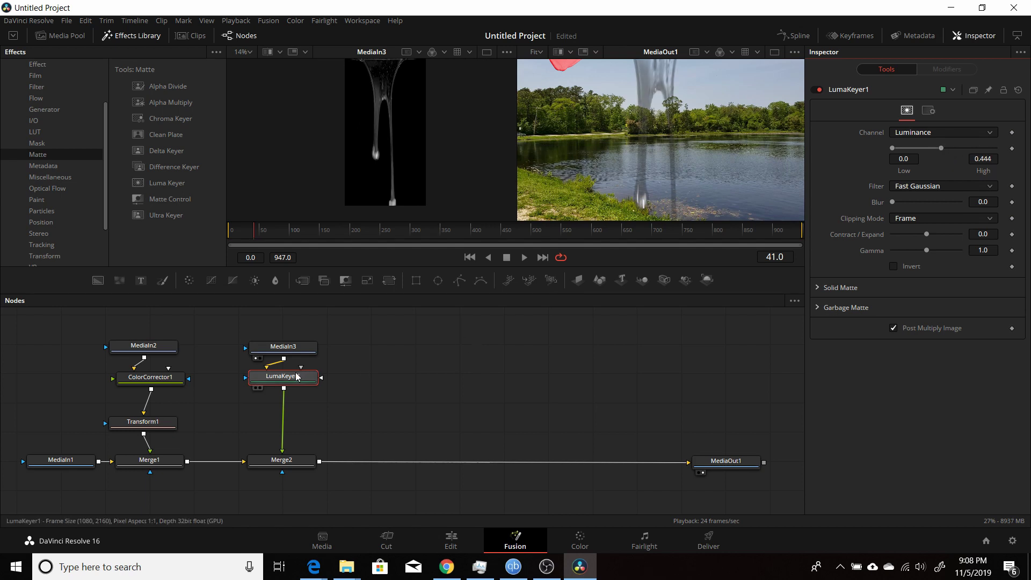
Step: Insert a Transform2 node after LumaKeyer1 and select it
drag(314, 375, 315, 380)
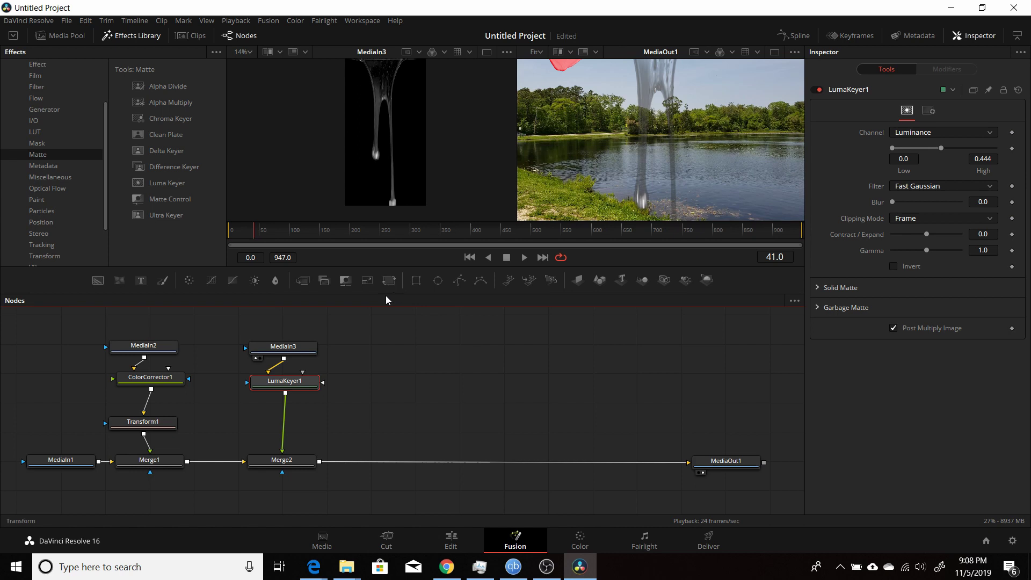
click(388, 280)
drag(289, 419, 289, 420)
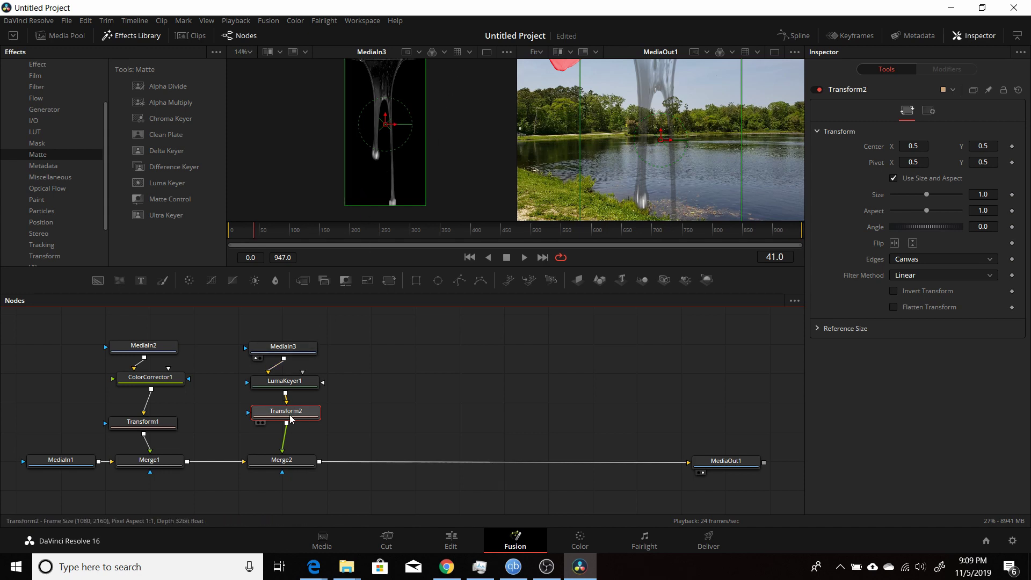
drag(290, 419, 289, 419)
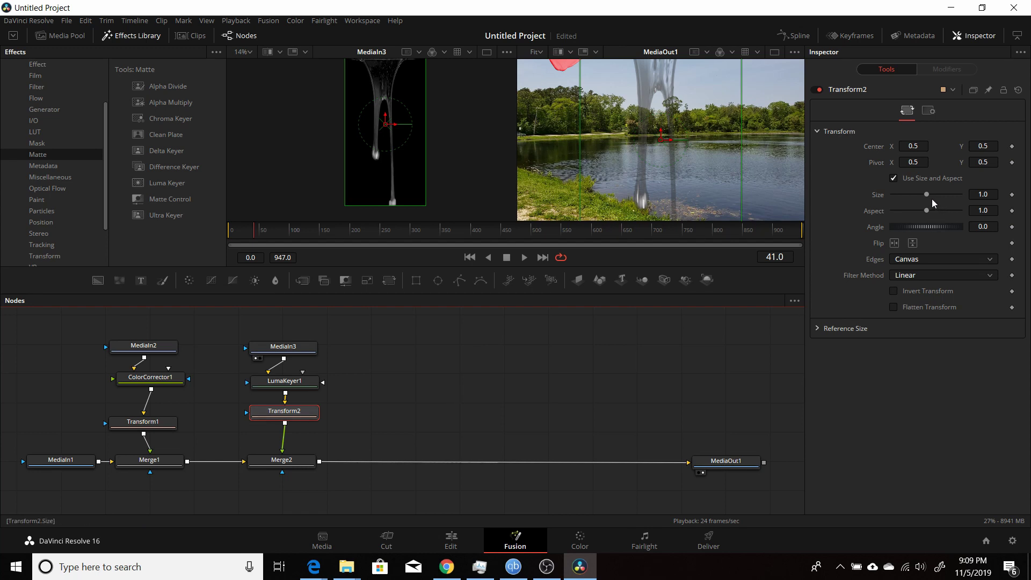
Step: Scale the slime to 0.45, place it at X 0.825649, Y 0.564784, and preview
drag(927, 194, 909, 198)
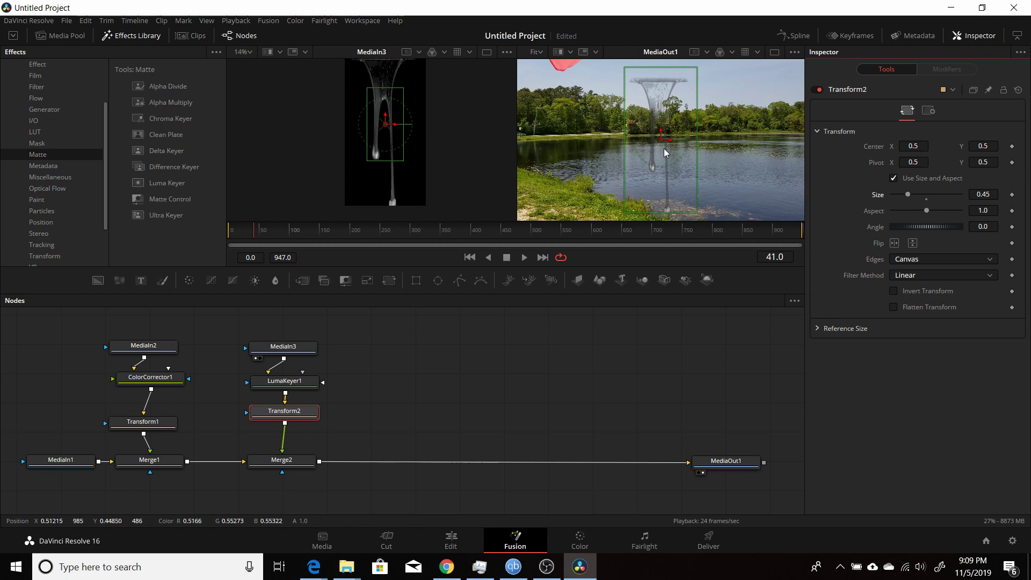
drag(662, 139, 715, 123)
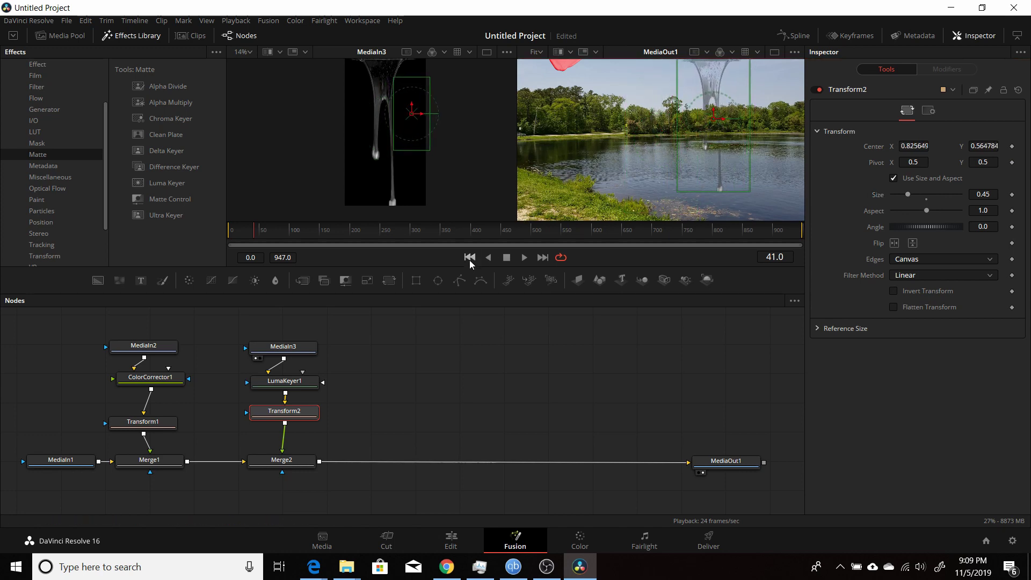
click(469, 258)
click(524, 257)
click(508, 367)
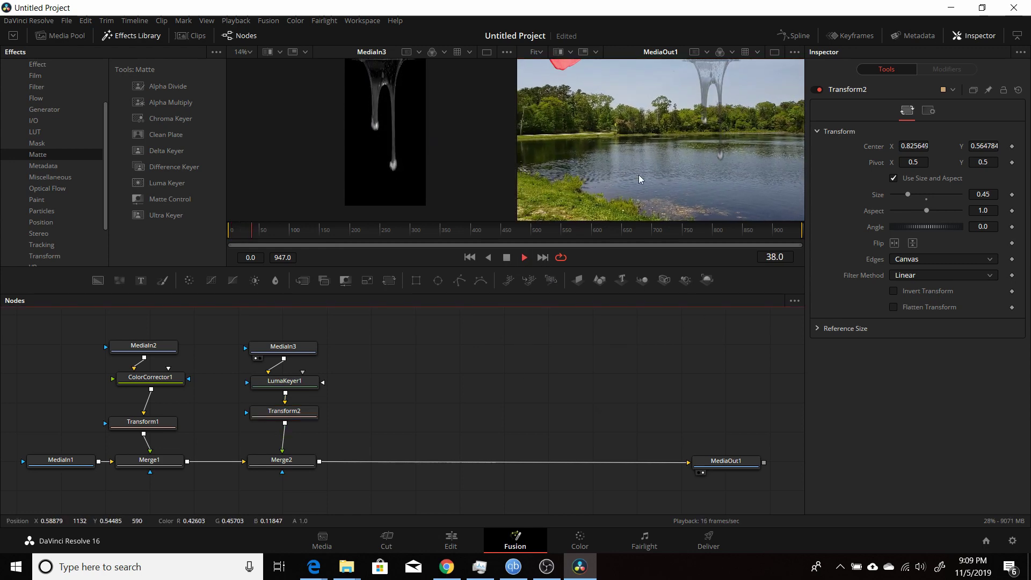
click(508, 258)
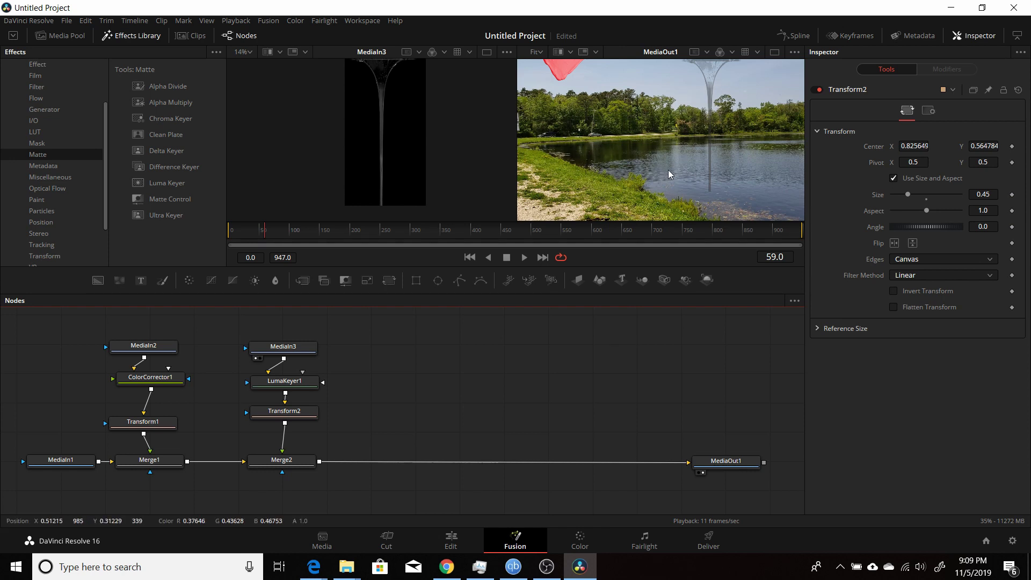
Step: Switch the left panel back to the Media Pool listing the lake and slime clips
click(63, 38)
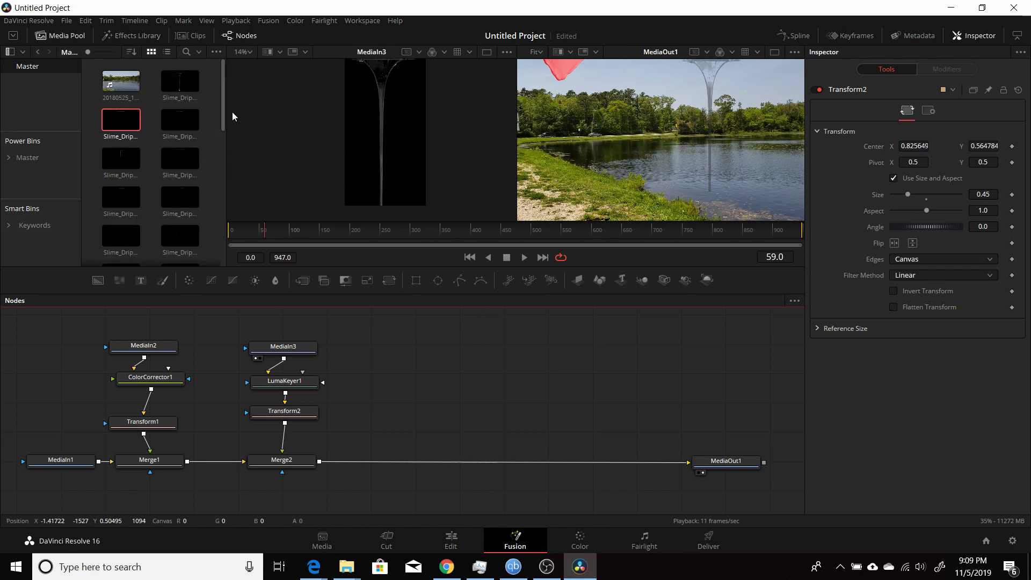
mouse_move(223, 118)
mouse_down()
mouse_move(236, 234)
mouse_move(226, 203)
mouse_move(226, 123)
mouse_up()
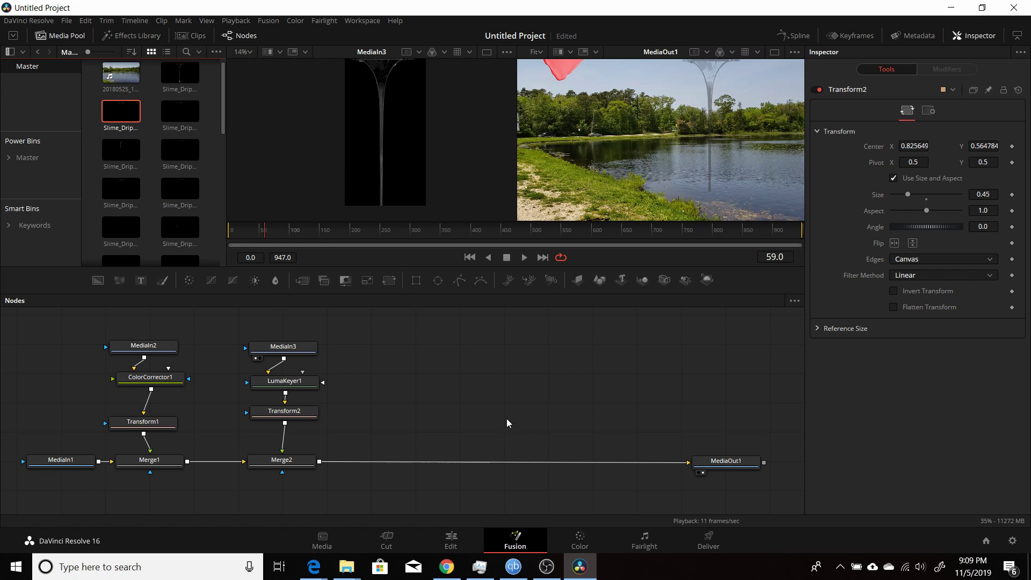